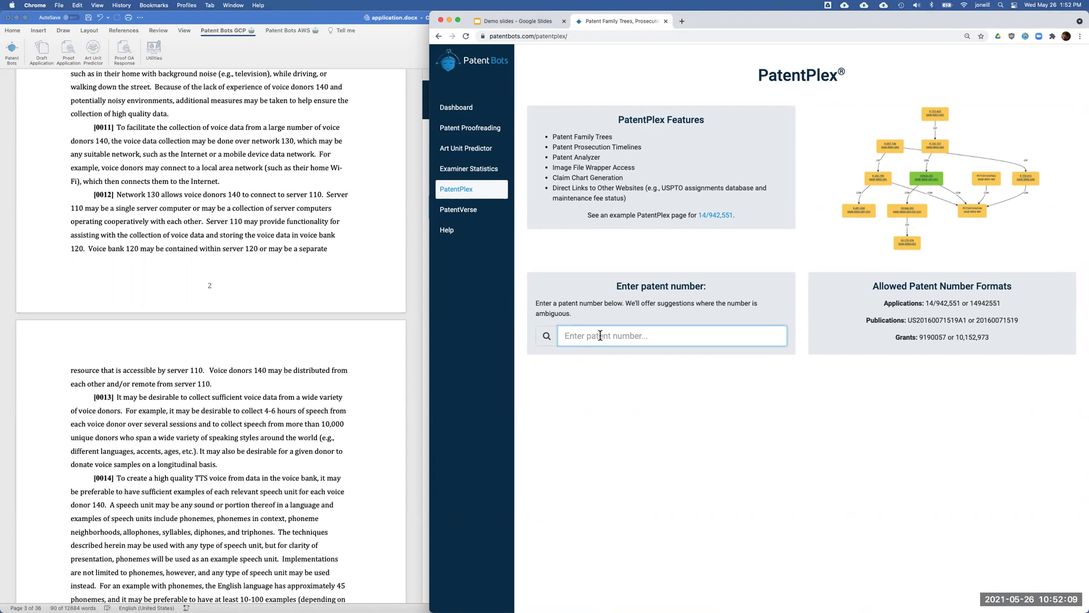
Look up granted patent 10,387,888 in PatentPlex and highlight its title.
type("10387888")
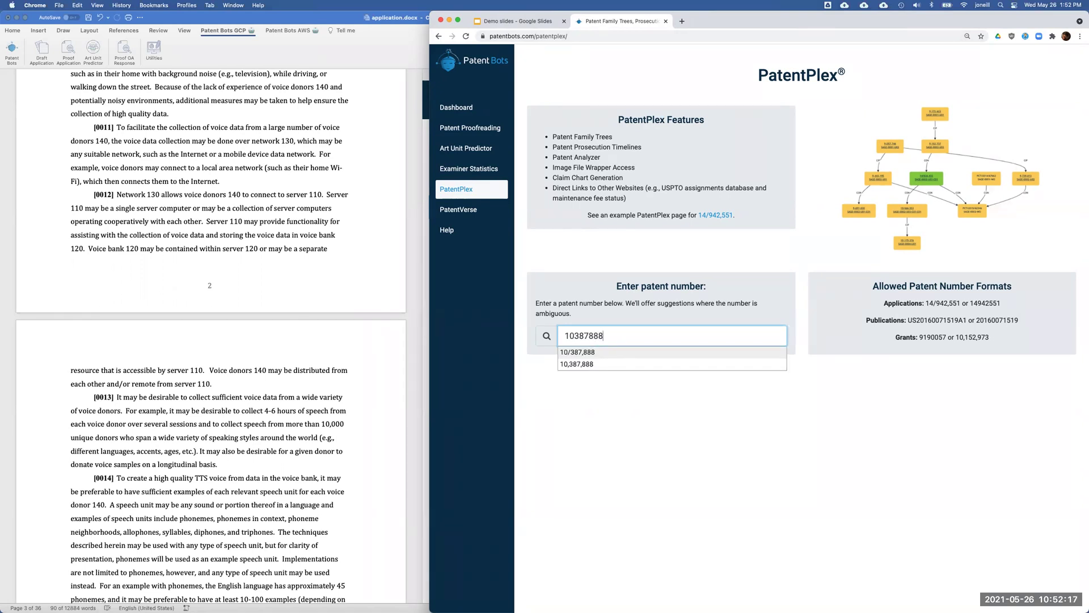
left_click(578, 364)
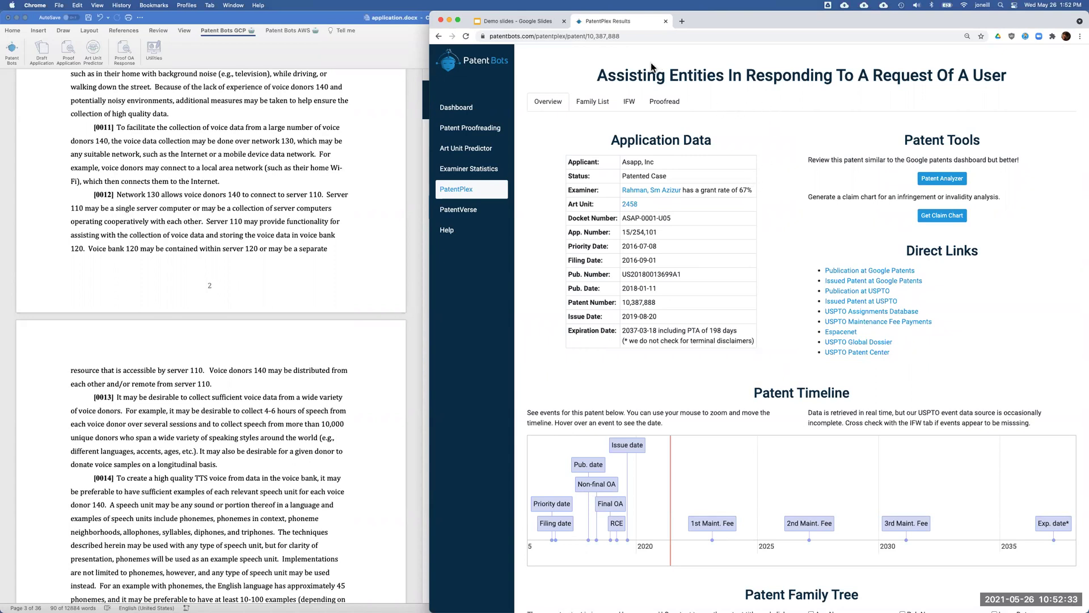
left_click_drag(596, 73, 984, 69)
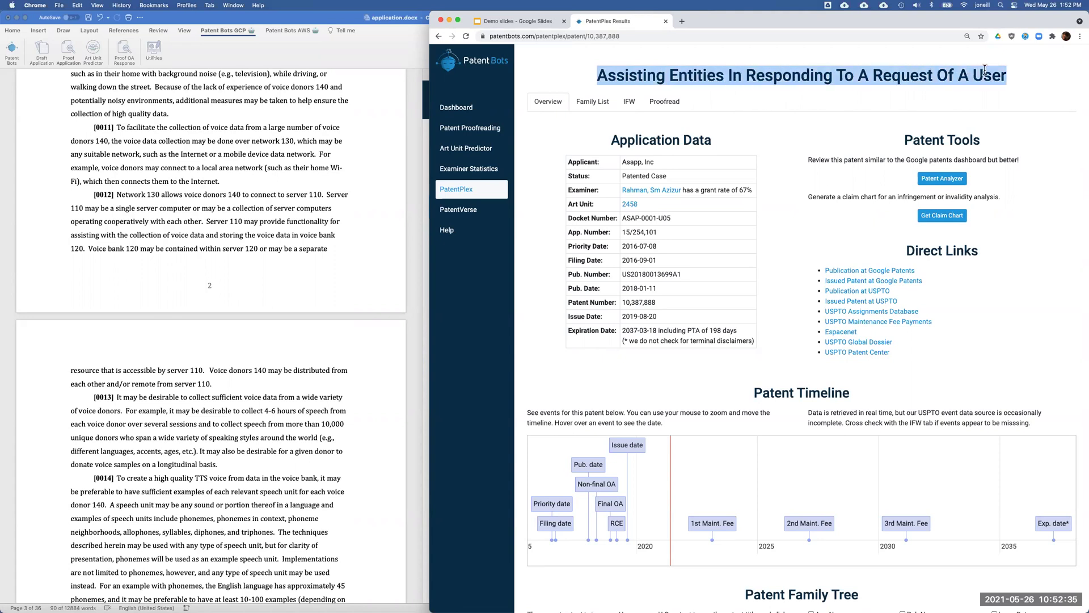
left_click(873, 109)
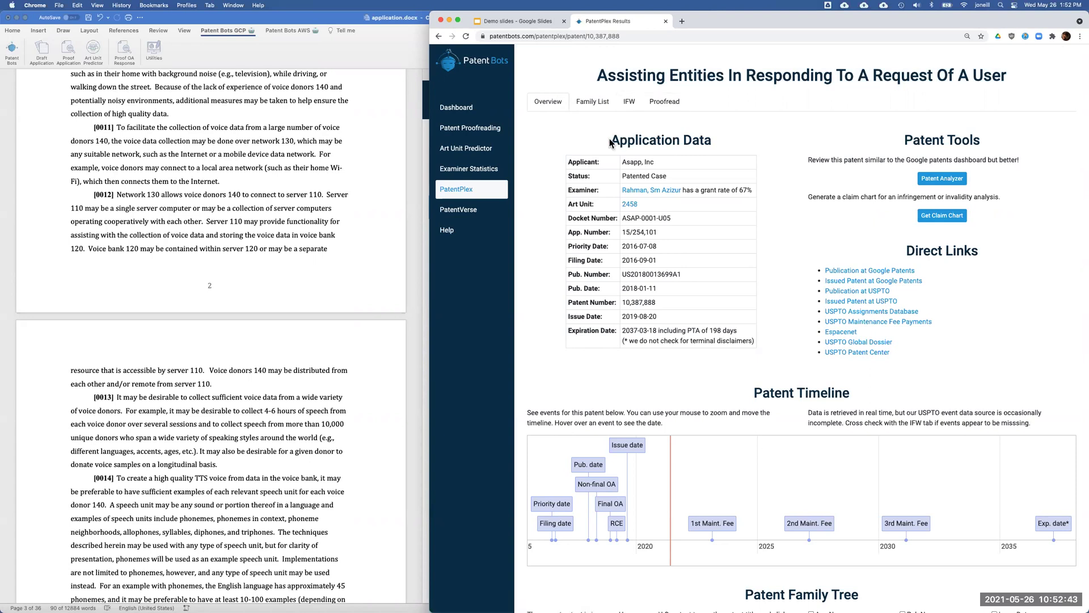
Examine the patent's application data, including the docket number through issue date, the expiration date with PTA, and the terminal disclaimers note.
left_click_drag(610, 142, 716, 143)
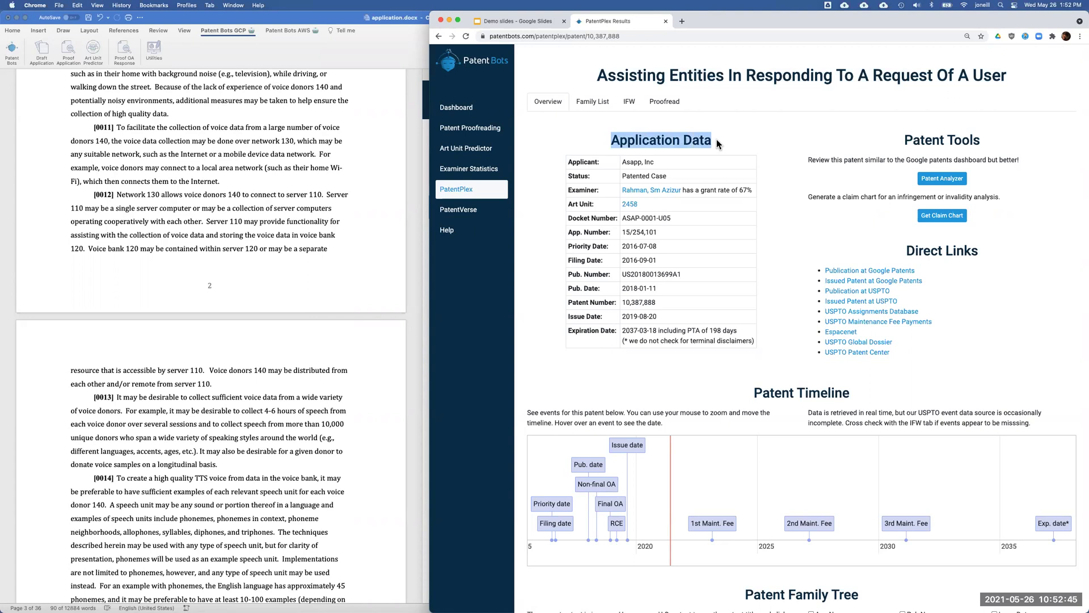
left_click(688, 173)
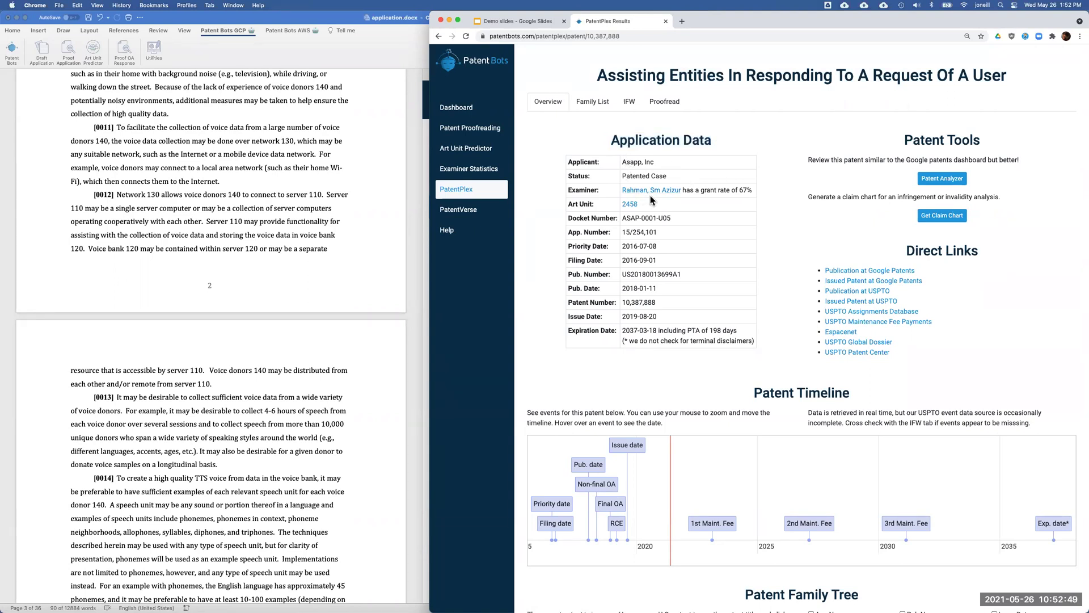
left_click_drag(600, 218, 740, 314)
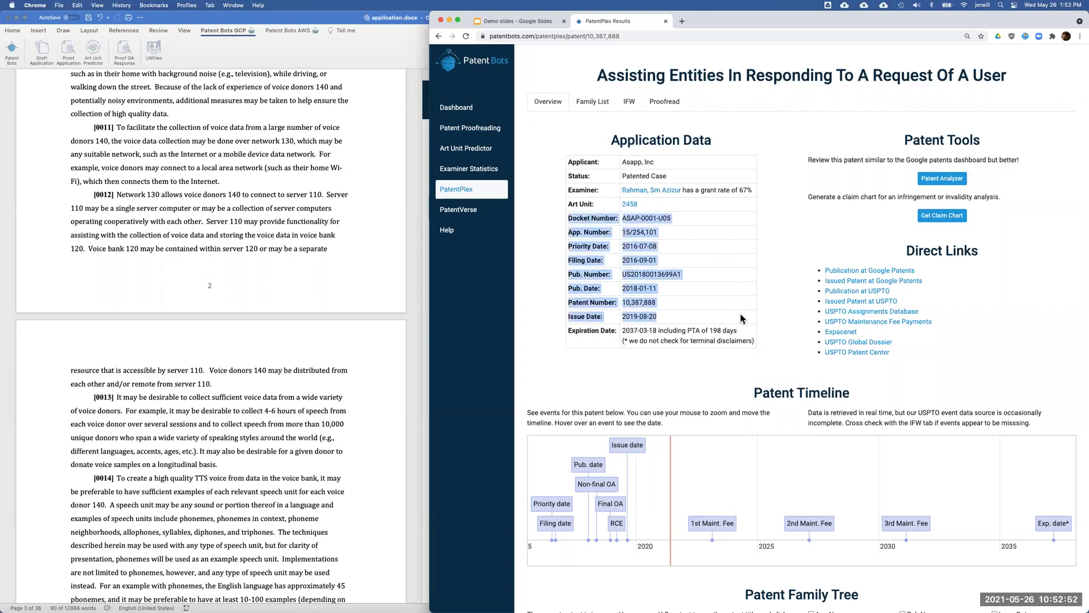
left_click(717, 250)
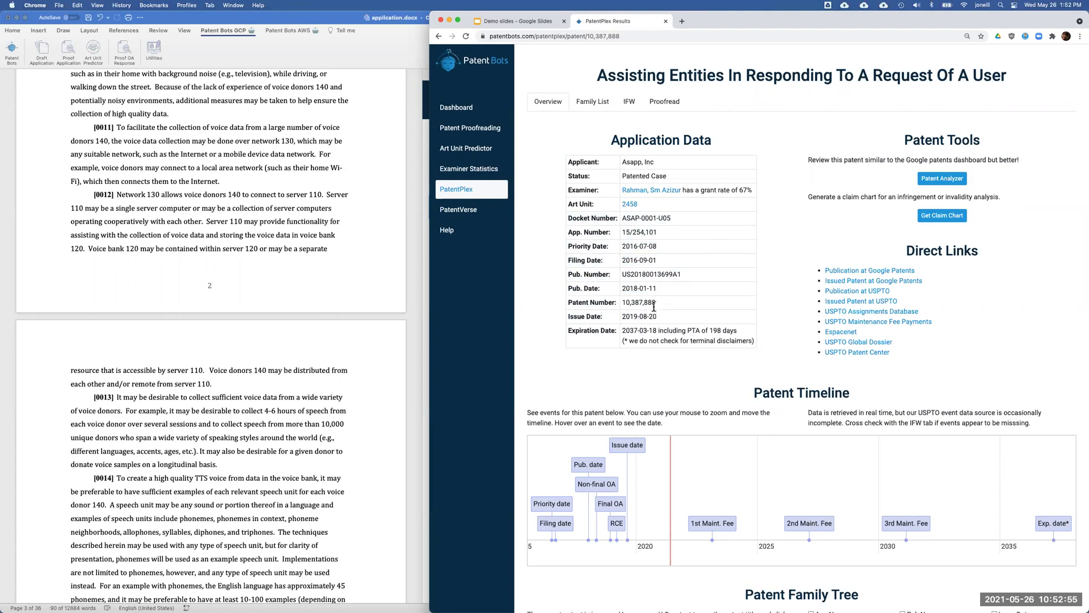
left_click_drag(622, 331, 653, 328)
left_click(667, 329)
double_click(692, 329)
double_click(715, 330)
left_click_drag(622, 330, 728, 341)
double_click(703, 340)
left_click_drag(702, 340, 722, 343)
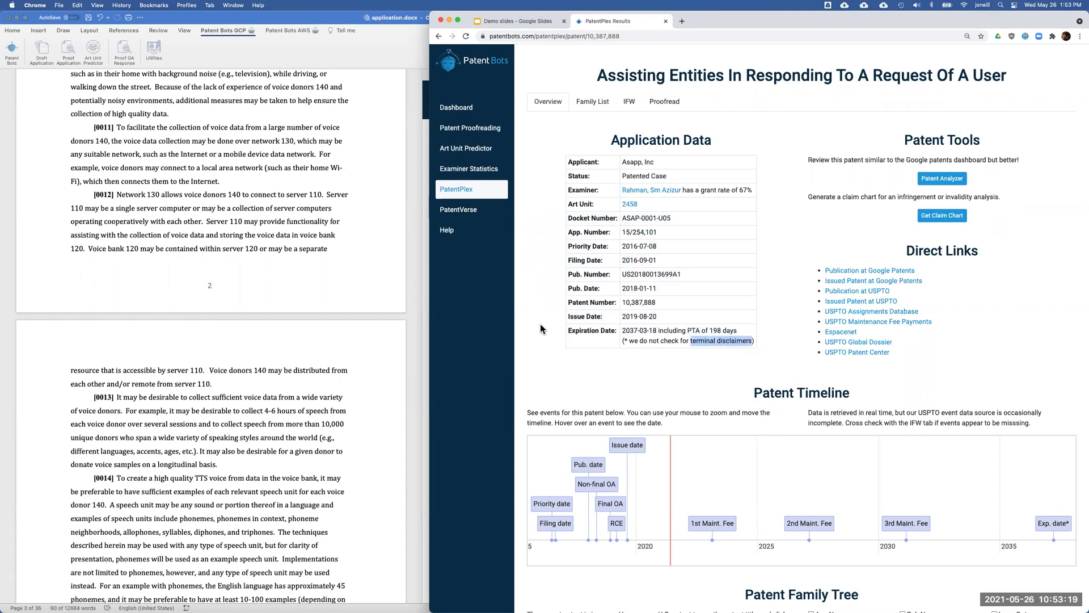
Examine the patent's prosecution timeline and the family tree below it.
scroll(519, 320, "down", 5)
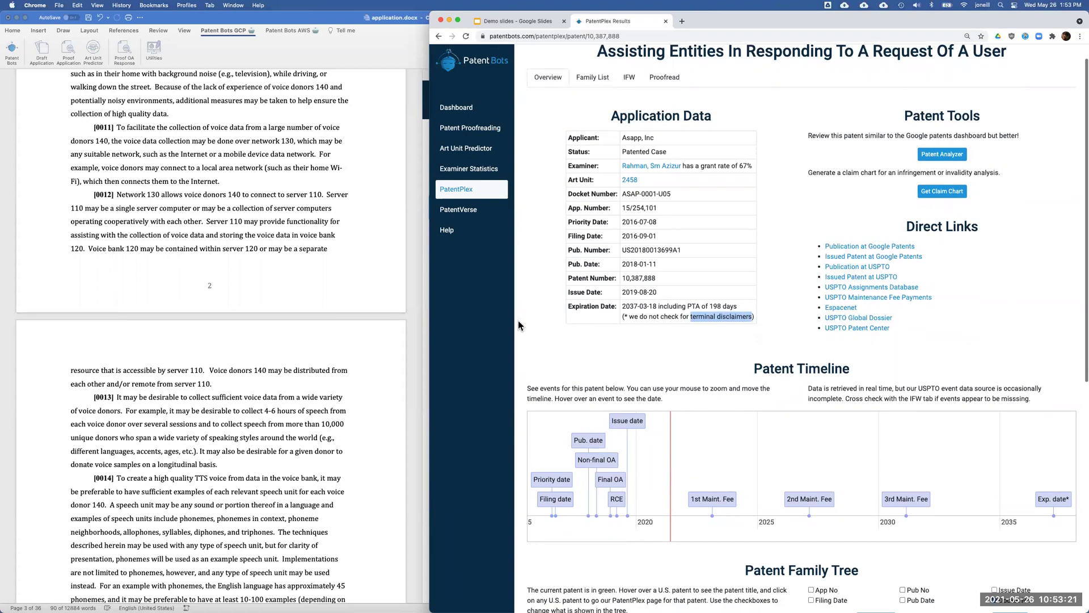
scroll(519, 322, "down", 3)
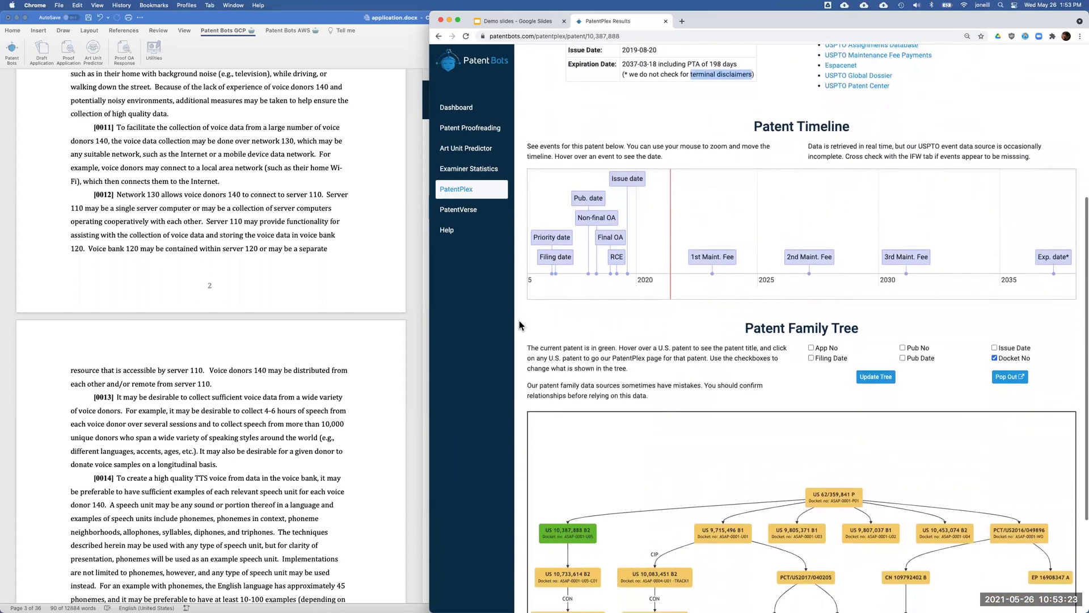
scroll(533, 325, "down", 2)
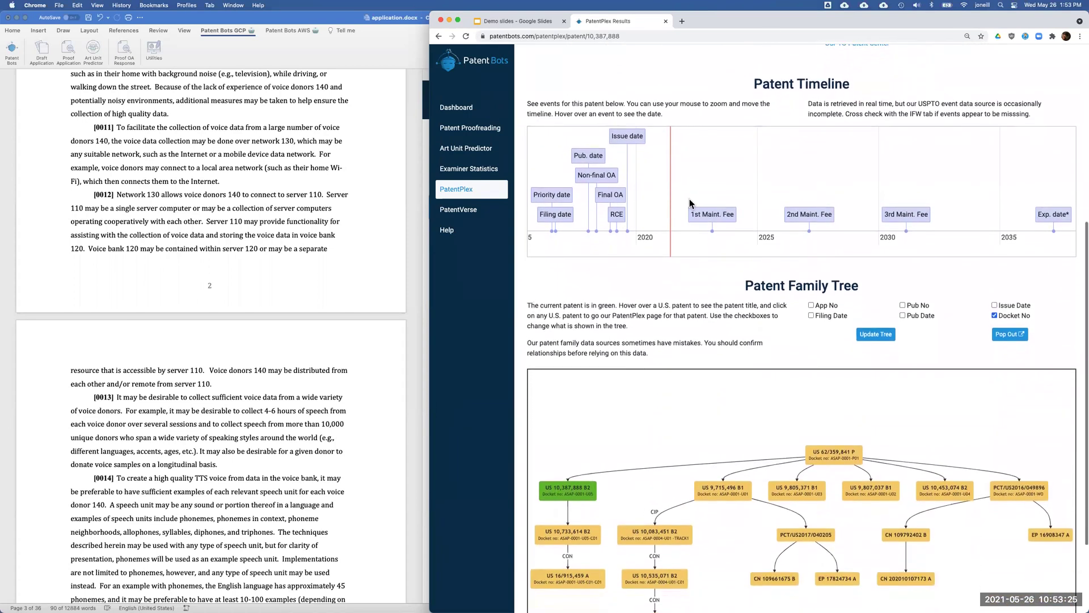
triple_click(780, 88)
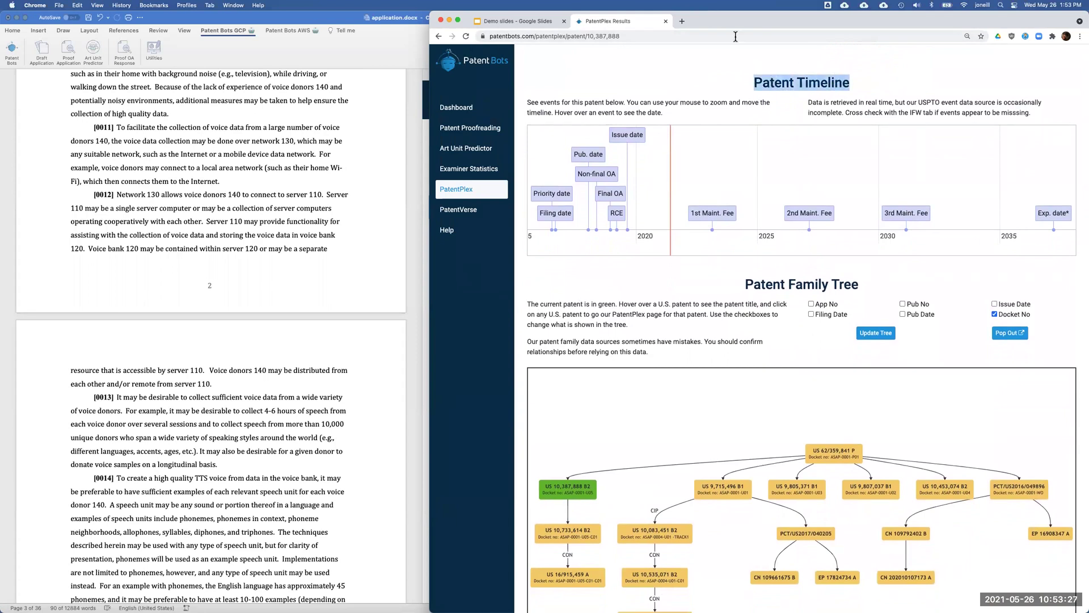
left_click(521, 100)
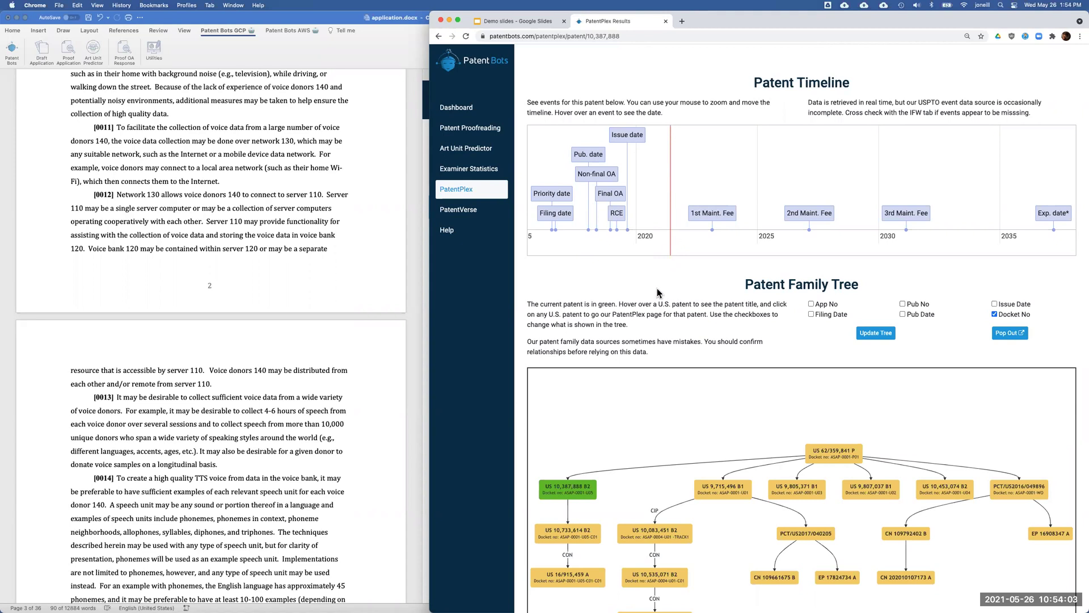
scroll(522, 276, "down", 3)
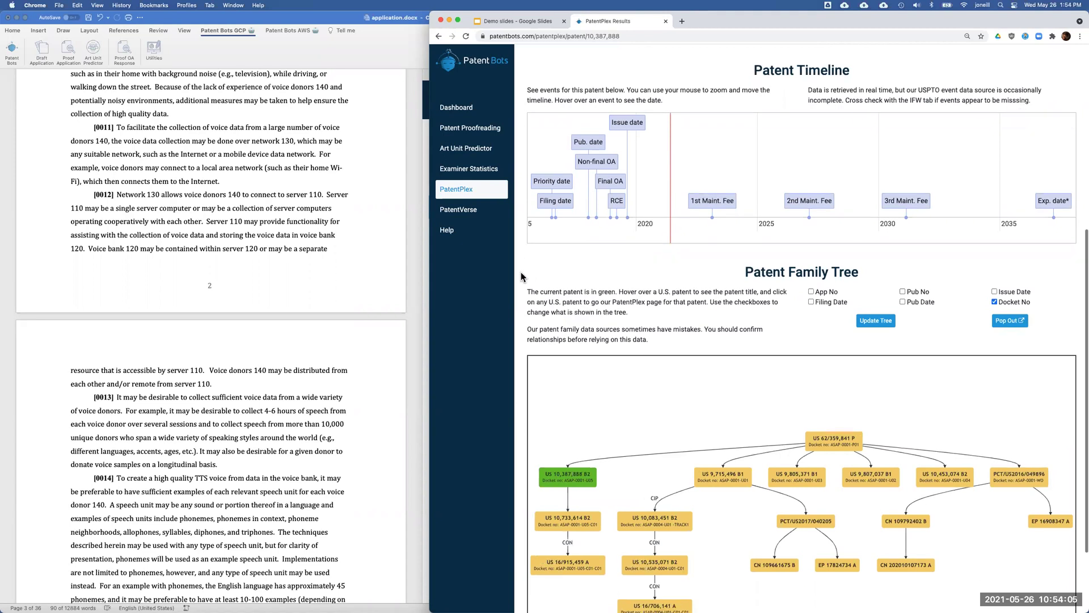
scroll(518, 265, "down", 1)
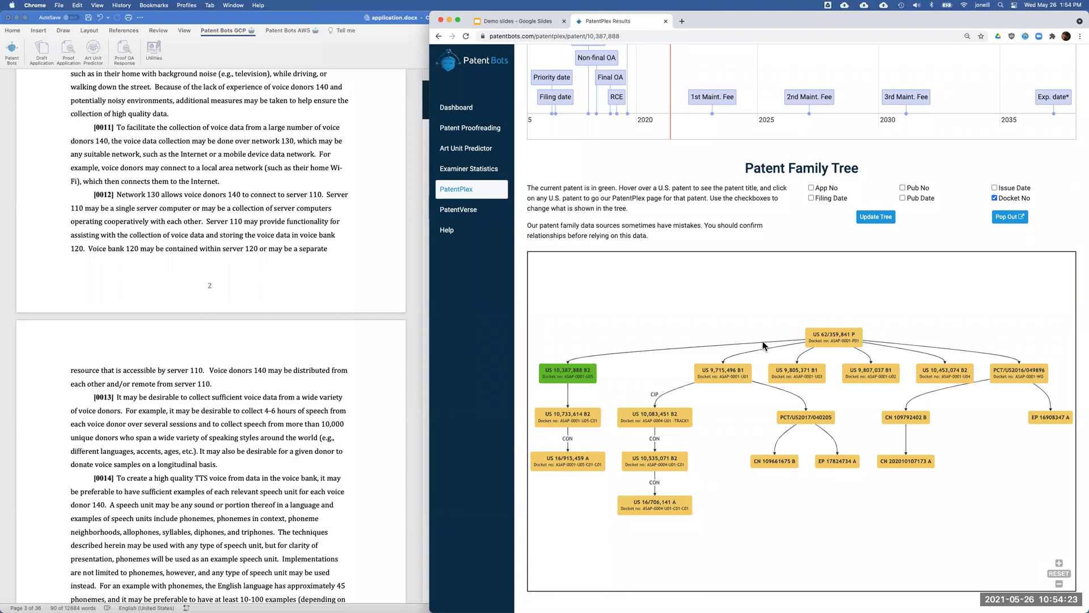
scroll(741, 347, "up", 3)
scroll(738, 338, "down", 3)
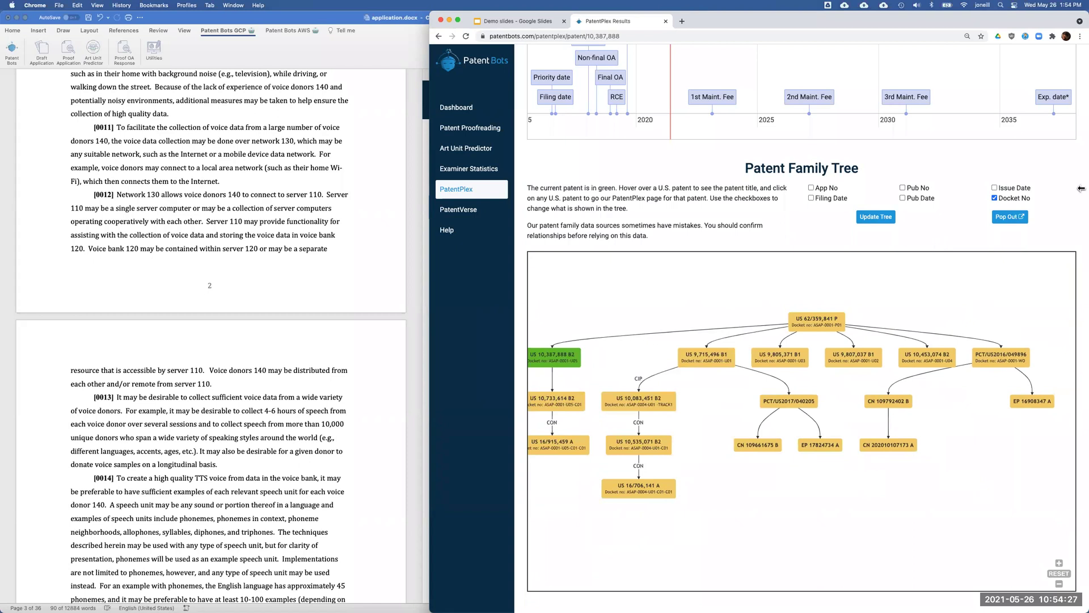
View the patent family tree as a full-screen pop-out, and return to the windowed results page.
left_click(1009, 219)
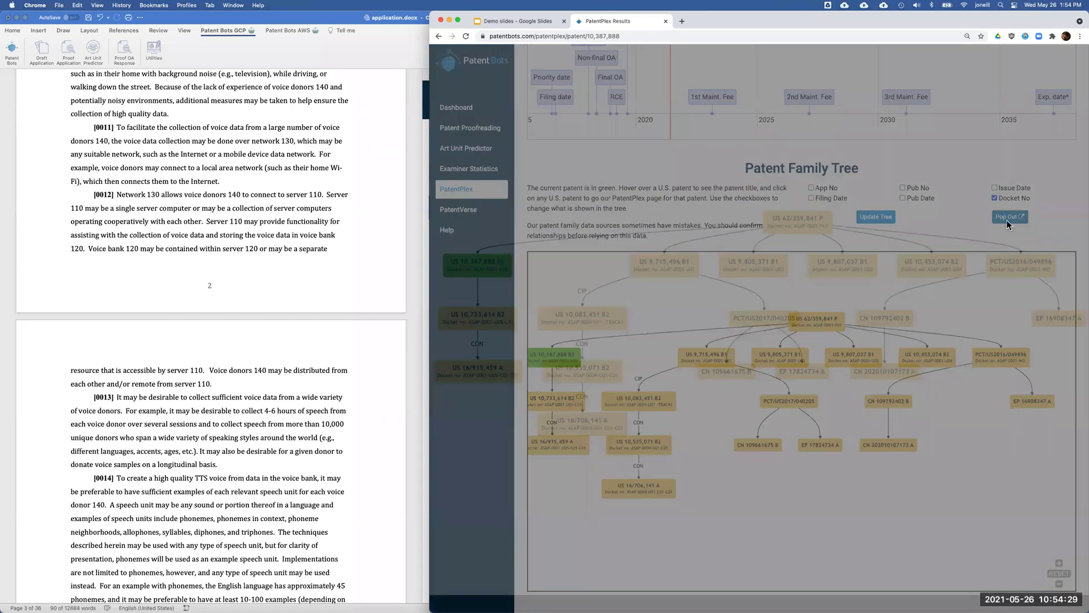
left_click(459, 21)
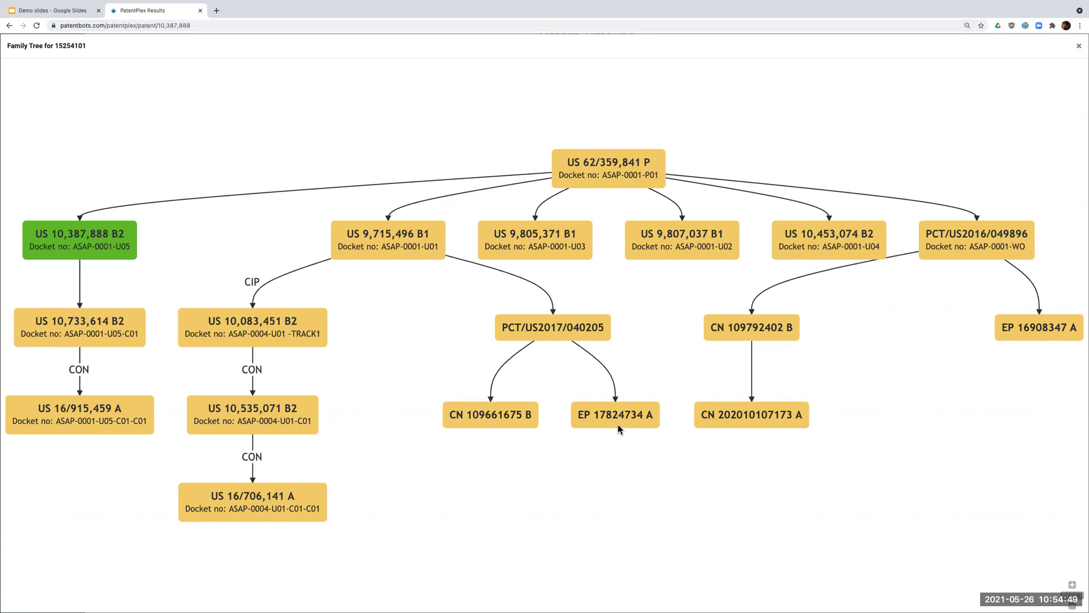
mouse_move(295, 2)
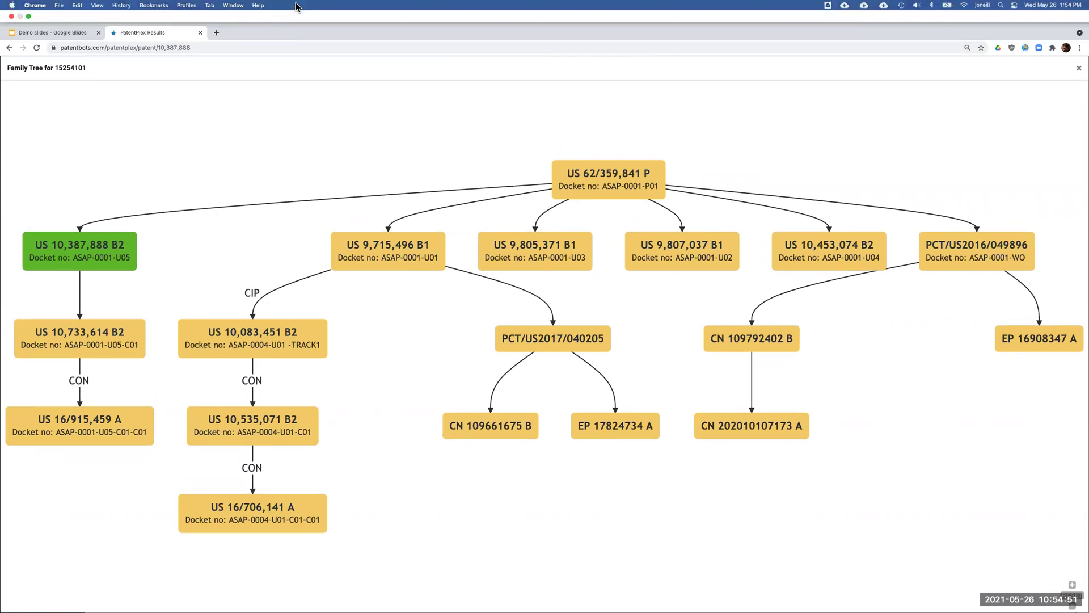
left_click(29, 17)
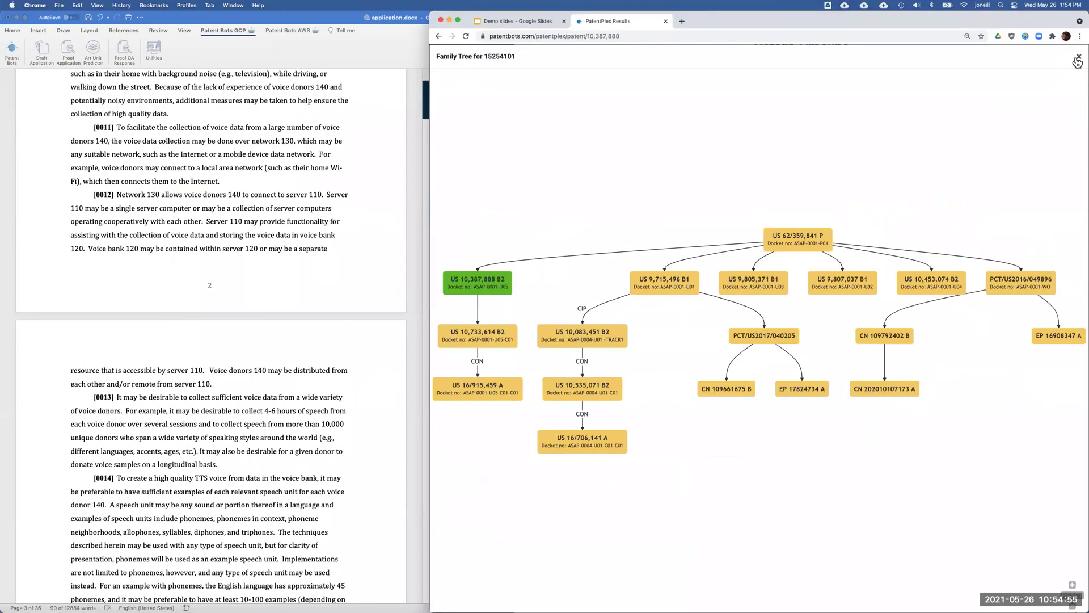
left_click(1078, 59)
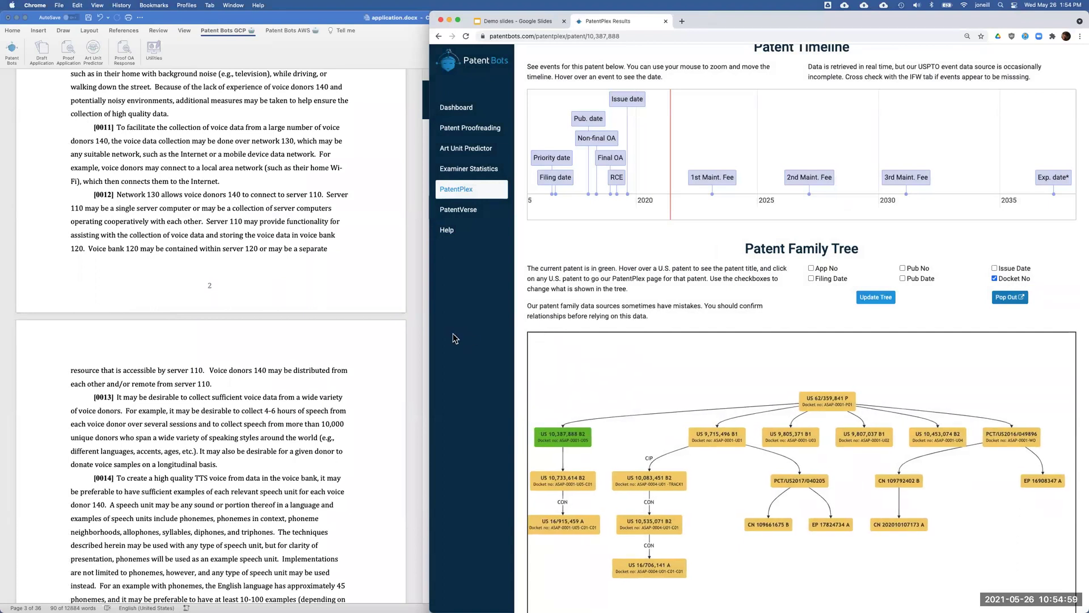
Open the patent family list to review all related applications.
scroll(480, 335, "down", 2)
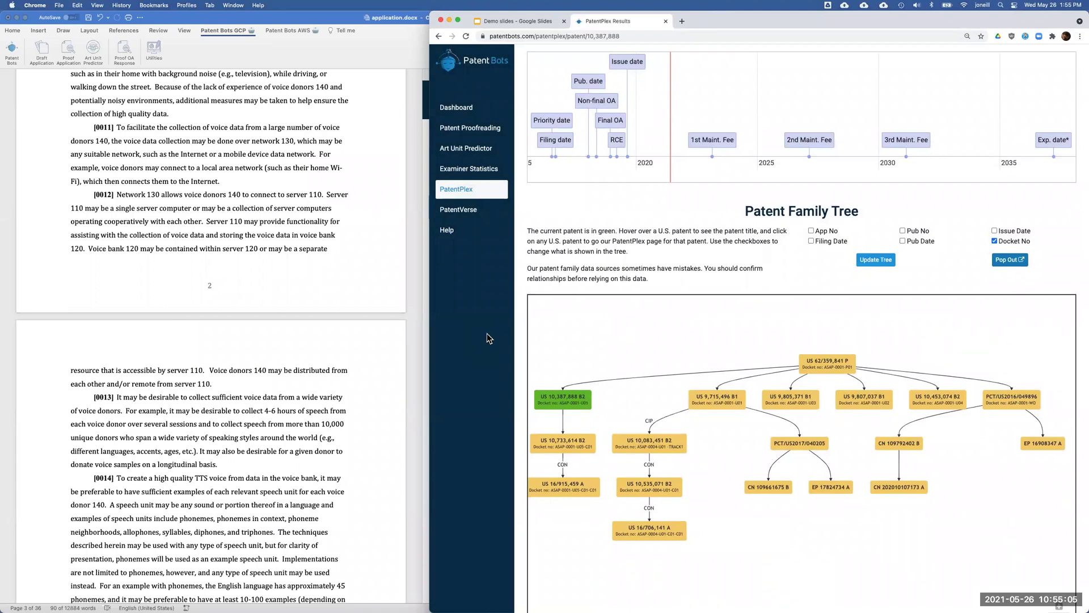
scroll(491, 346, "up", 10)
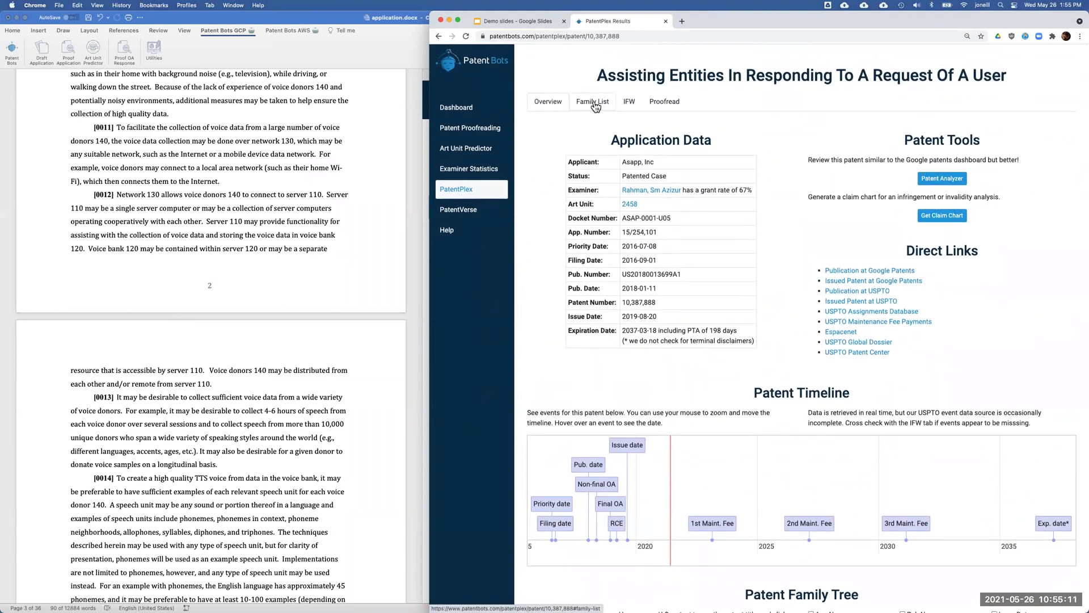
left_click(596, 107)
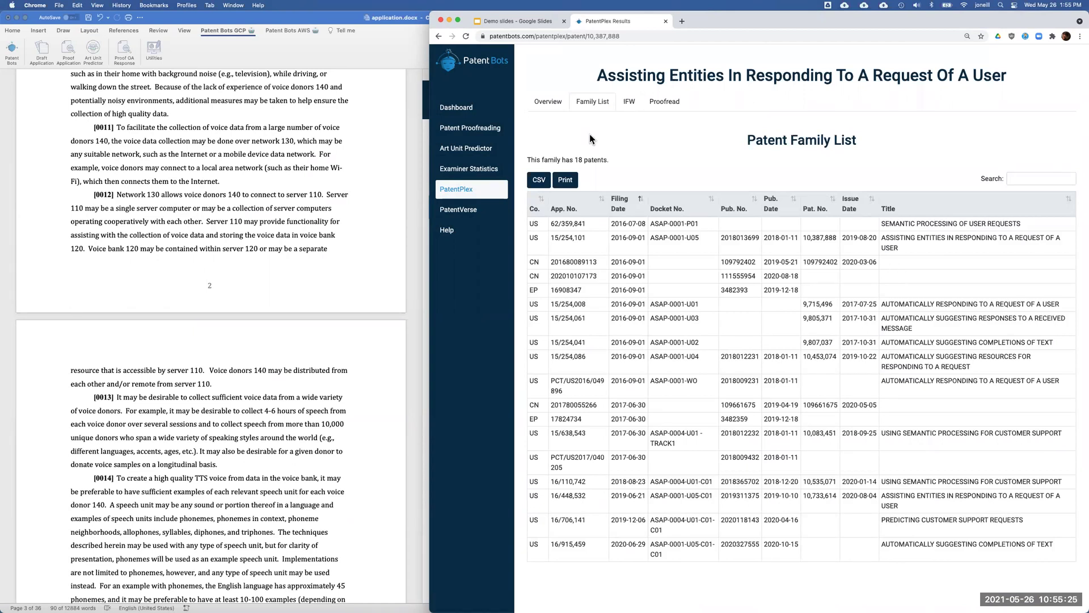
Open the patent in the Patent Analyzer from its overview, make the window full screen, and widen the Drawings column.
left_click(549, 105)
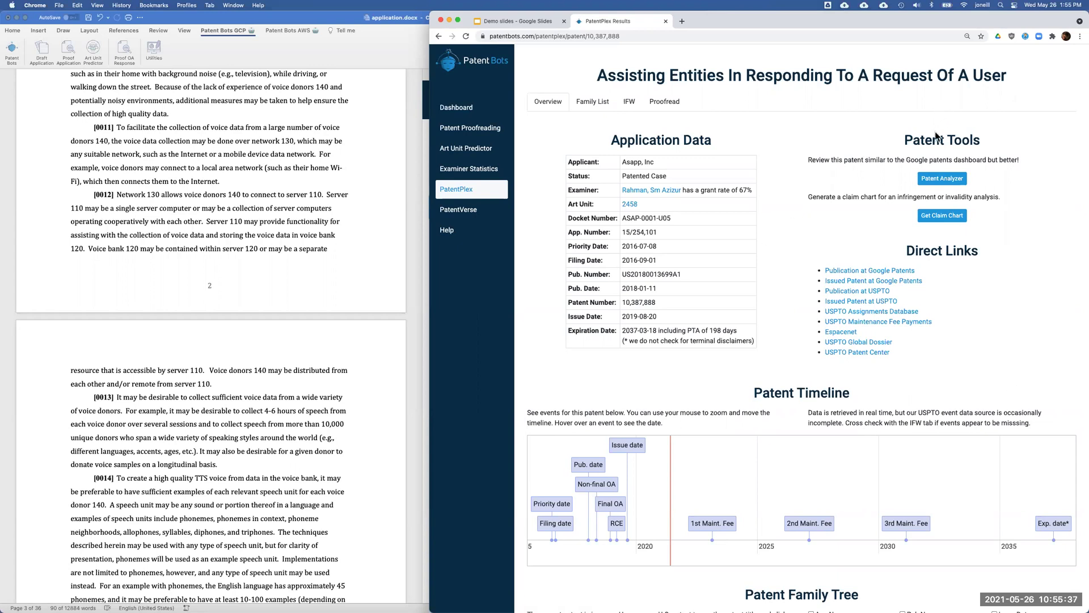
left_click(943, 179)
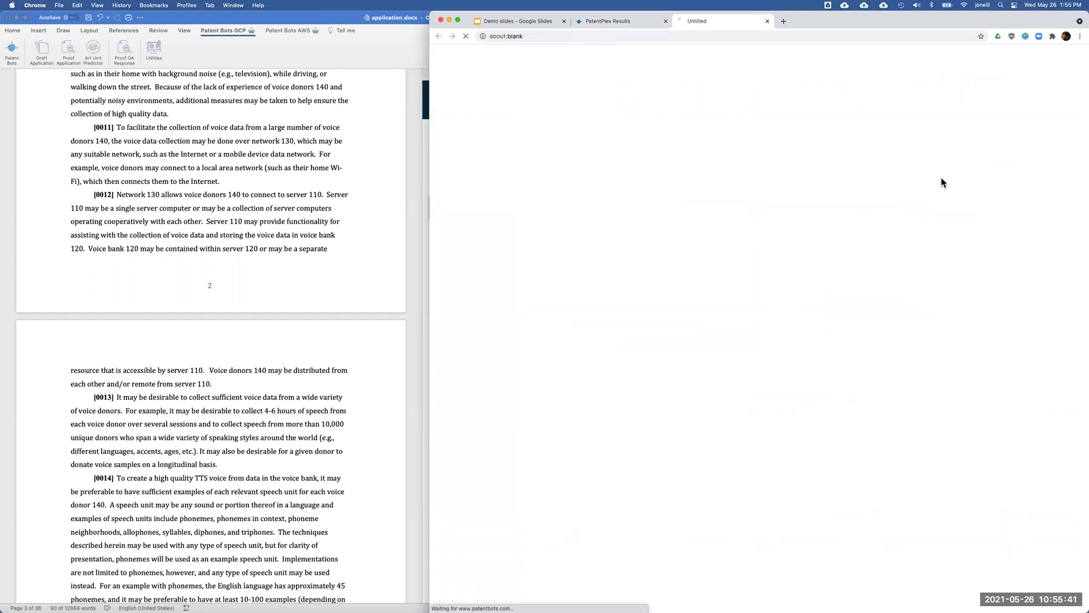
left_click(458, 20)
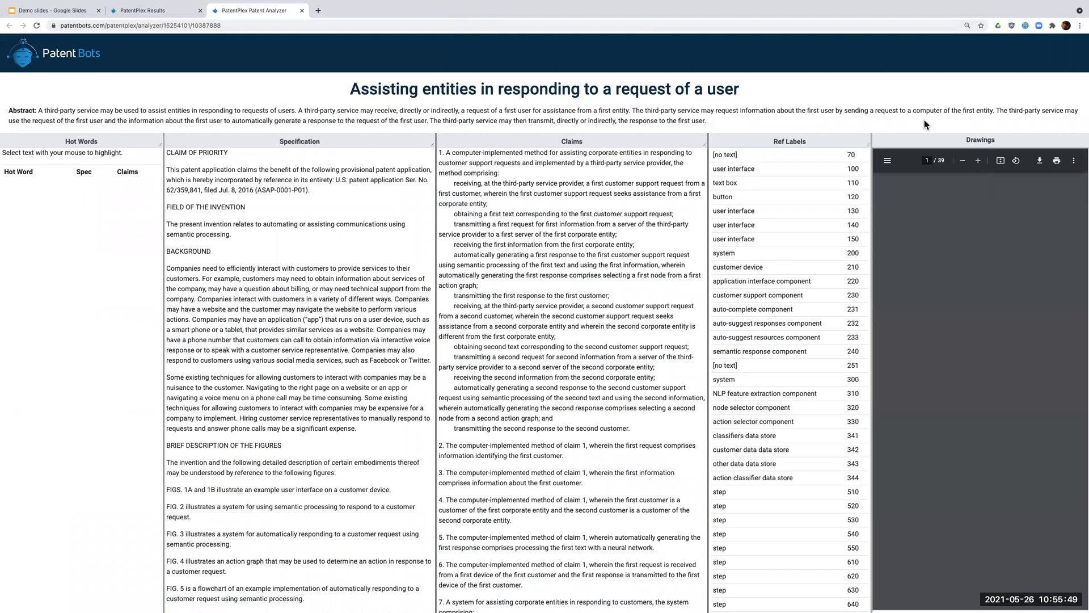
left_click_drag(867, 143, 786, 139)
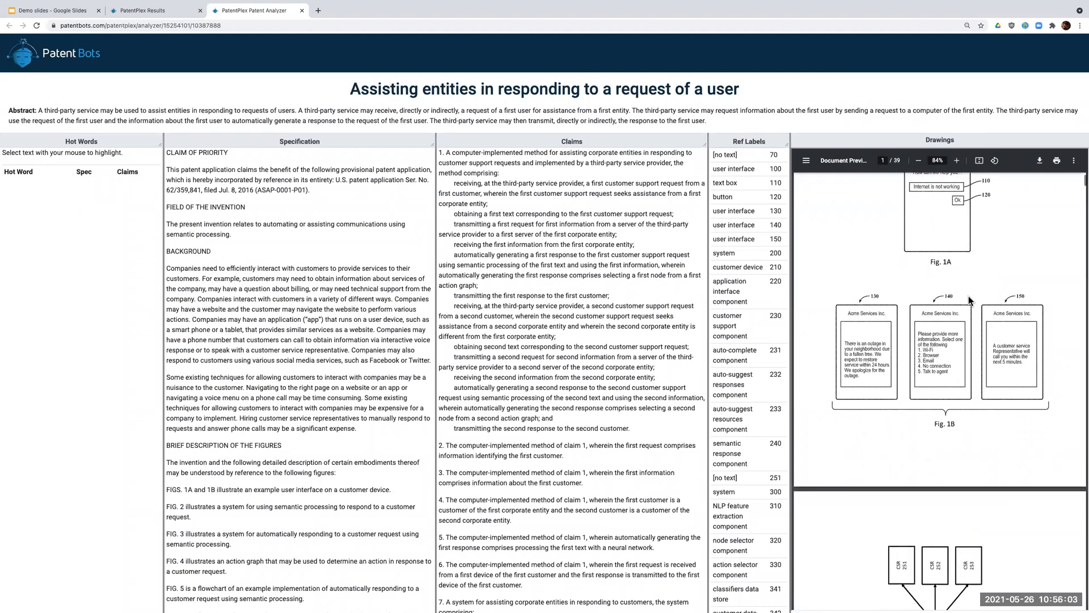
Browse the analyzer's drawings, reference labels, claims and specification text side by side.
scroll(750, 237, "down", 2)
scroll(750, 237, "up", 2)
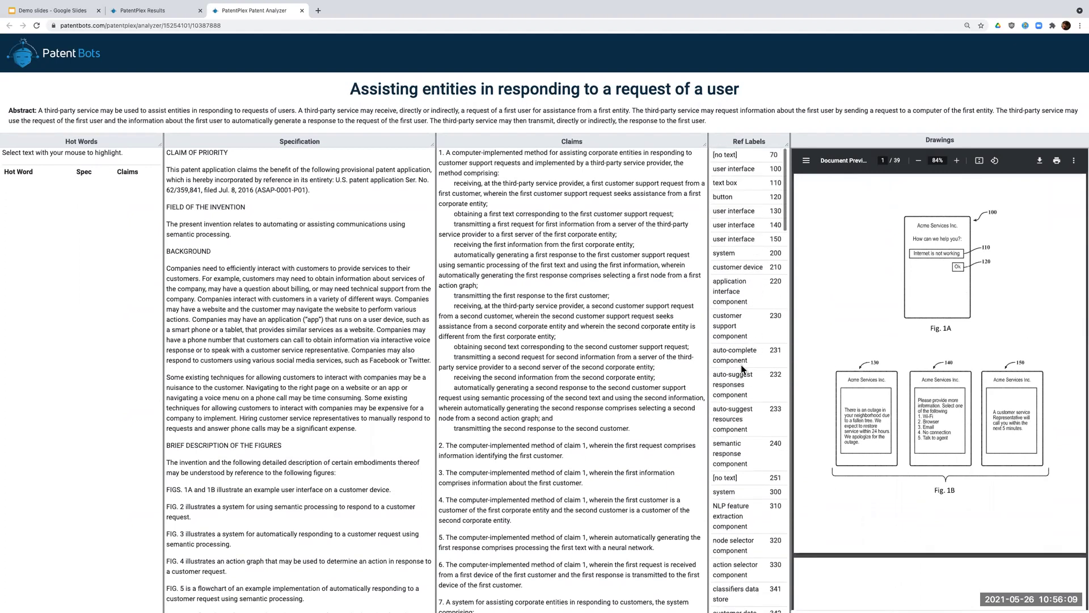
scroll(868, 294, "down", 1)
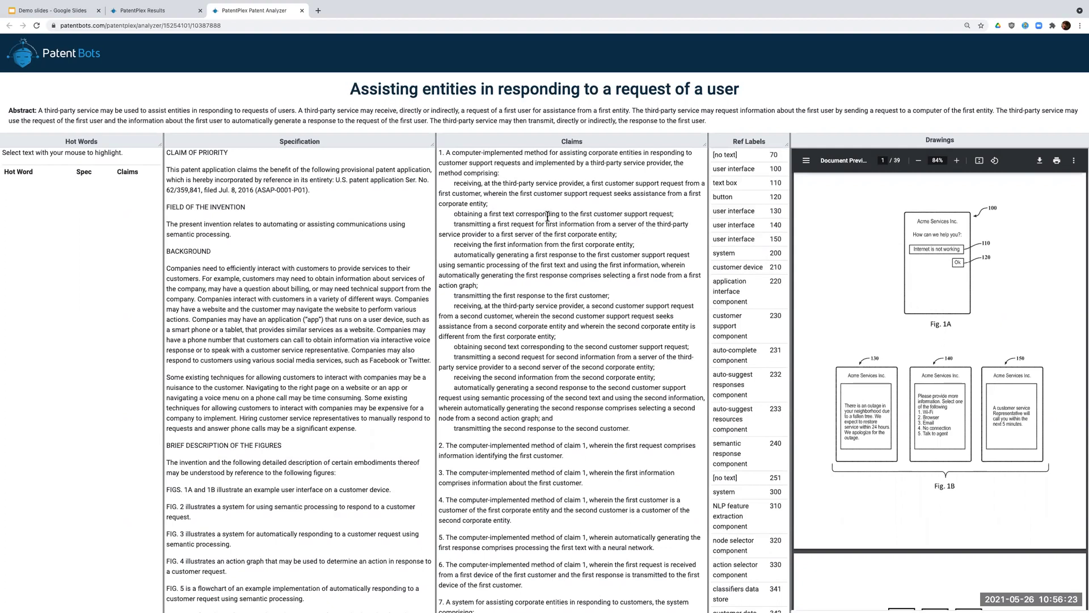
scroll(548, 216, "down", 1)
scroll(547, 215, "up", 1)
scroll(264, 261, "down", 2)
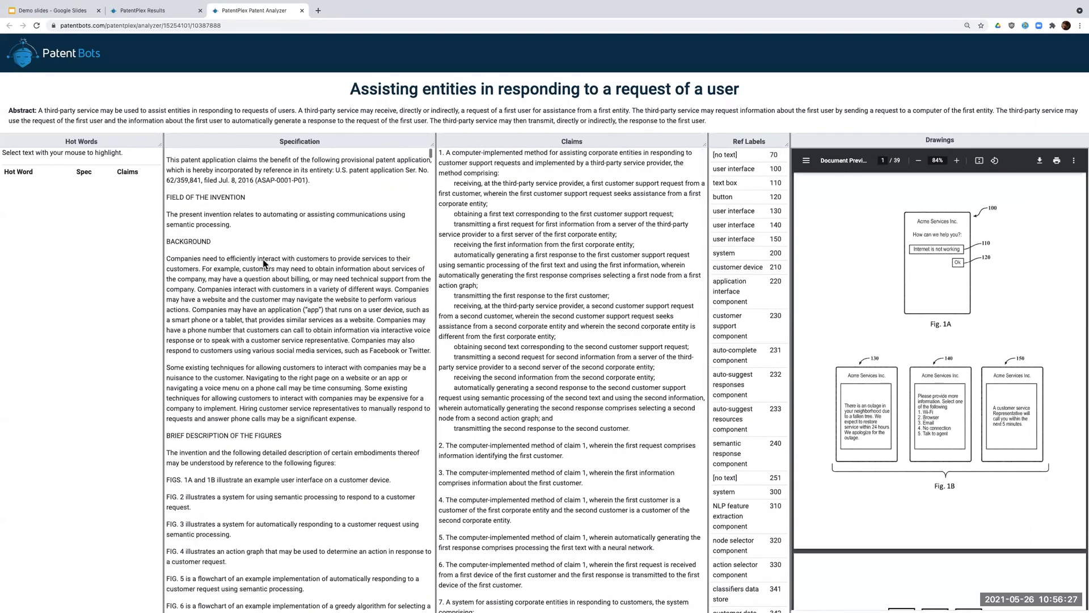
scroll(264, 261, "up", 2)
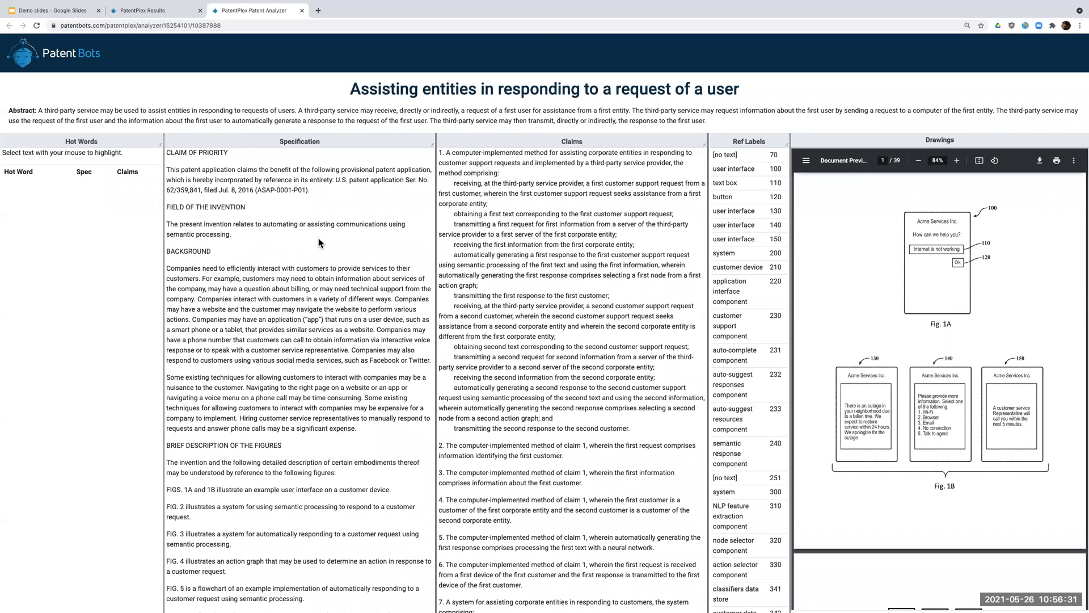
scroll(430, 198, "down", 7)
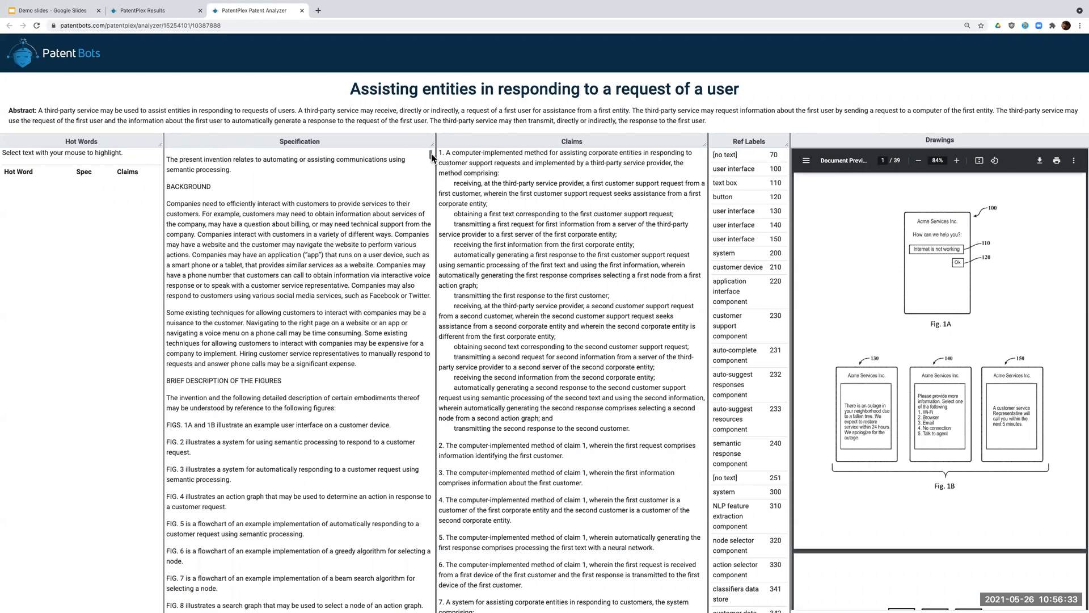
scroll(430, 202, "down", 20)
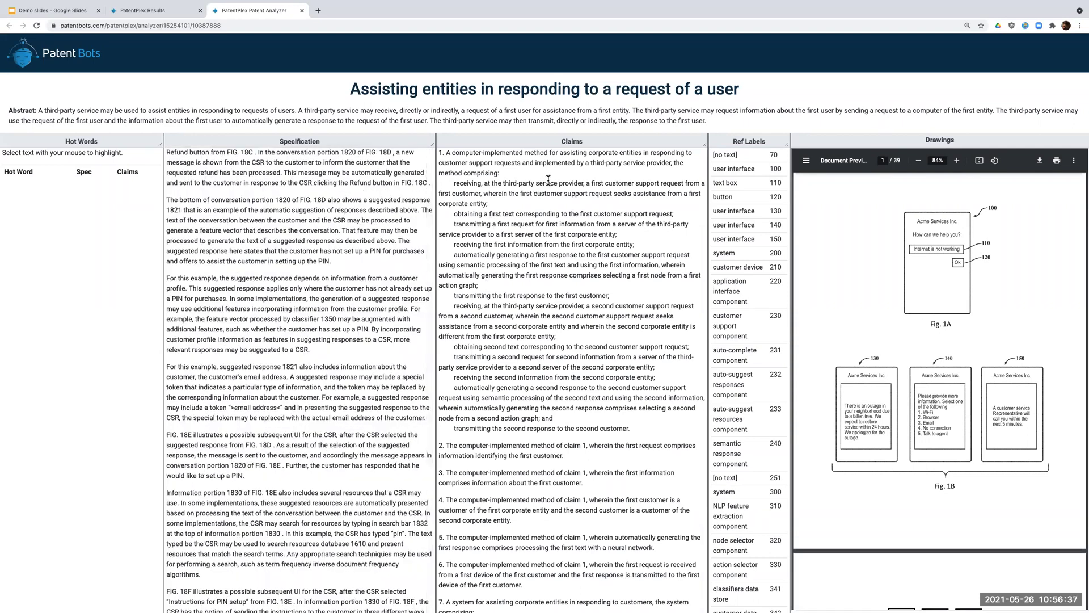
Highlight "action graph" from claim 1 as a hot word and review its occurrences from the specification's beginning onward.
scroll(286, 349, "down", 10)
scroll(285, 349, "up", 1)
scroll(285, 349, "down", 1)
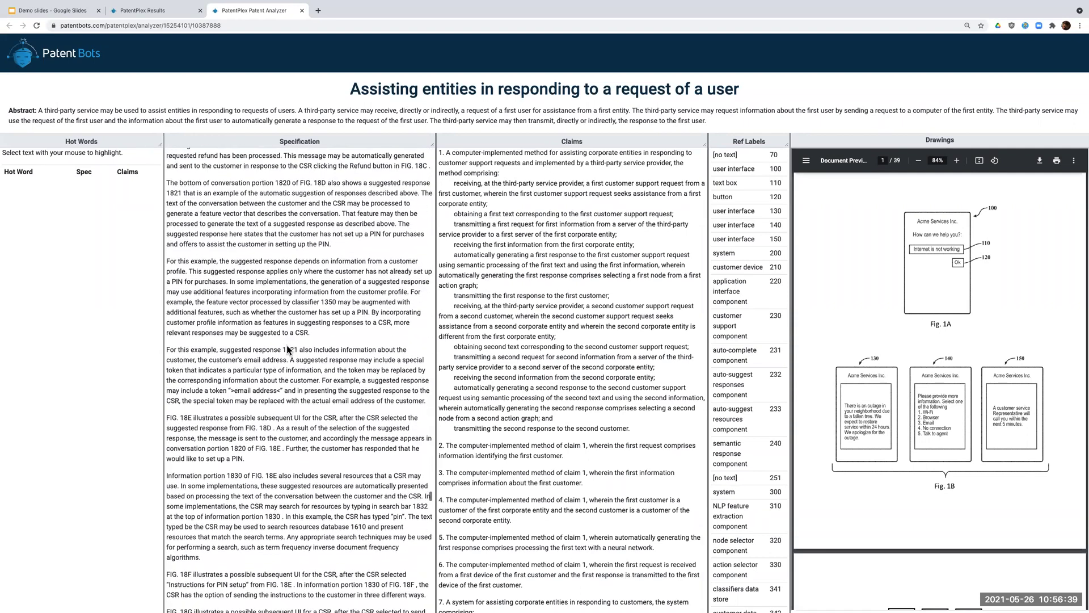
left_click_drag(430, 500, 429, 301)
scroll(415, 155, "up", 20)
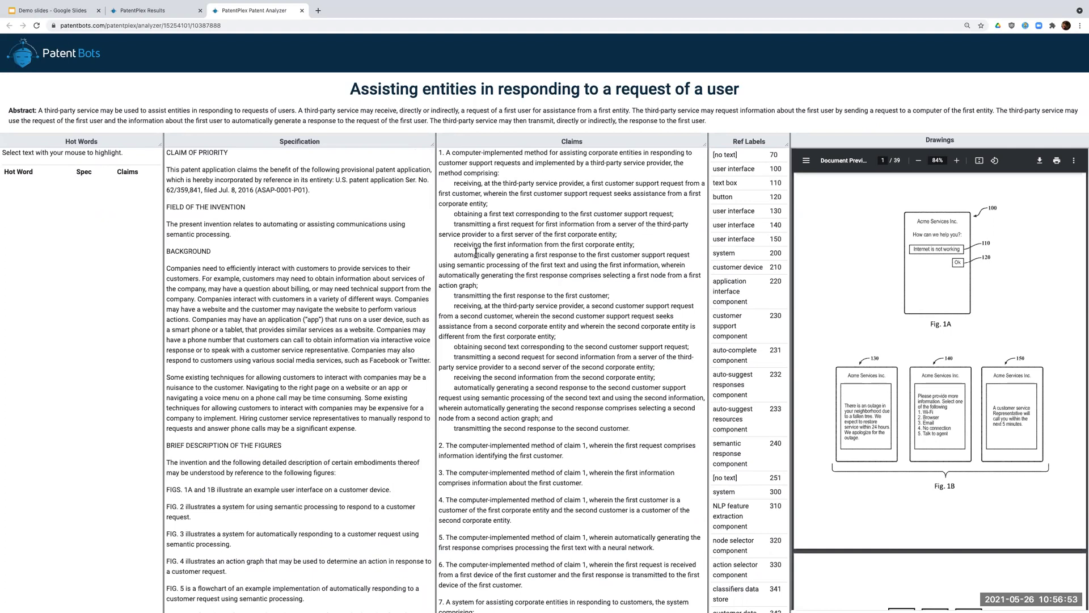
left_click_drag(447, 287, 464, 288)
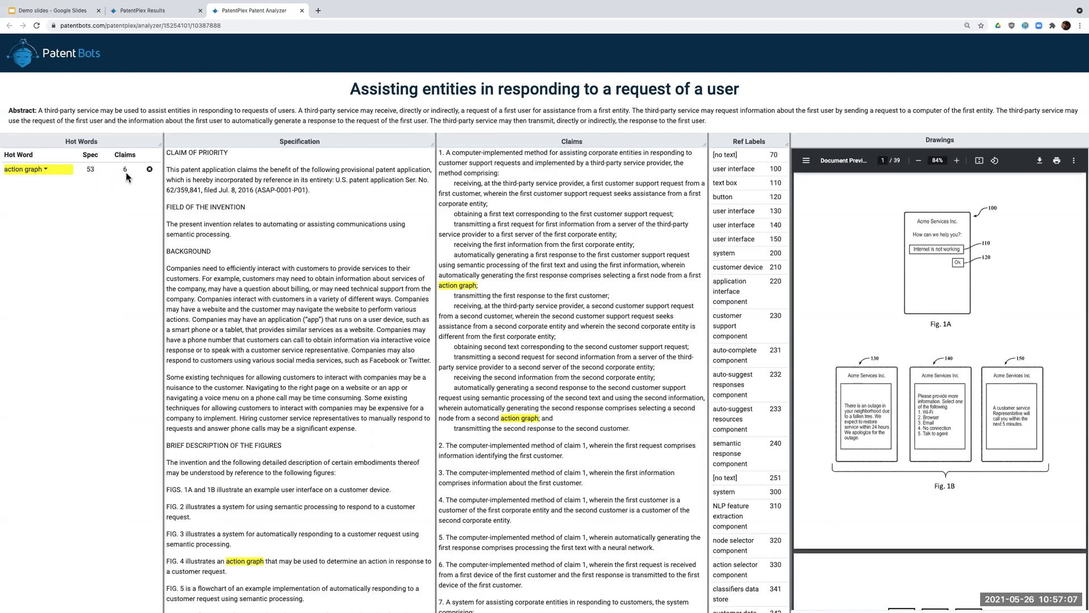
scroll(430, 156, "down", 3)
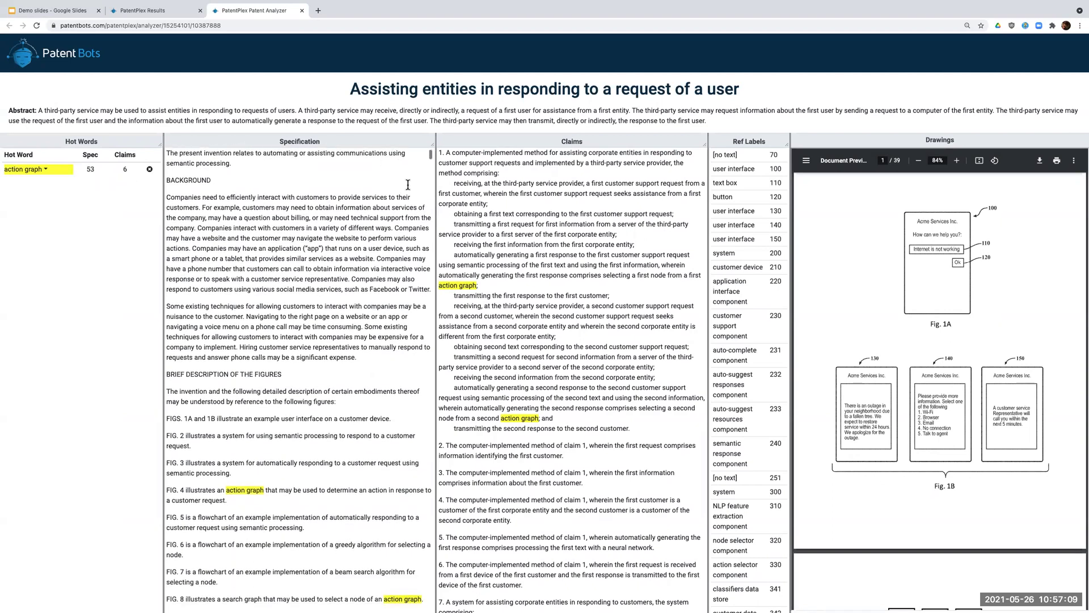
scroll(430, 170, "down", 15)
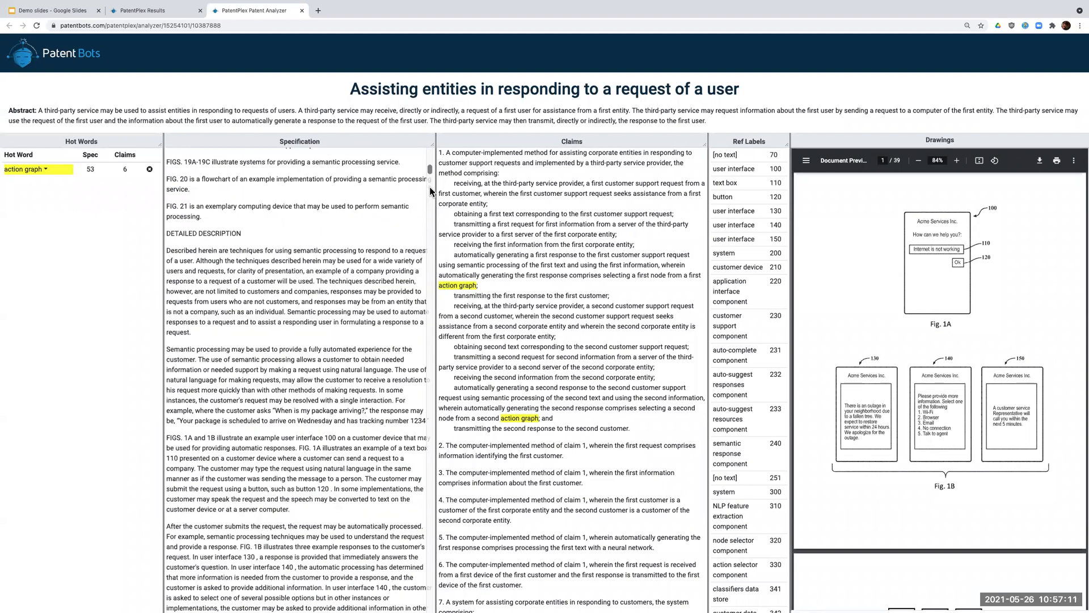
scroll(430, 209, "down", 10)
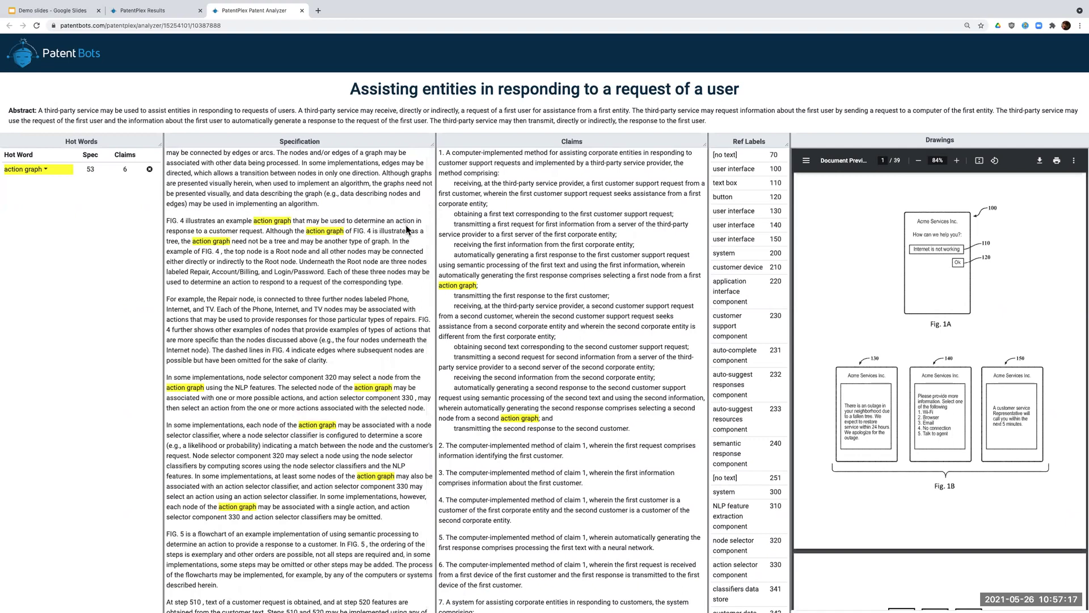
Add the claim terms "request" and "entity" as hot words, coloring "request" cyan and "entity" green.
double_click(660, 214)
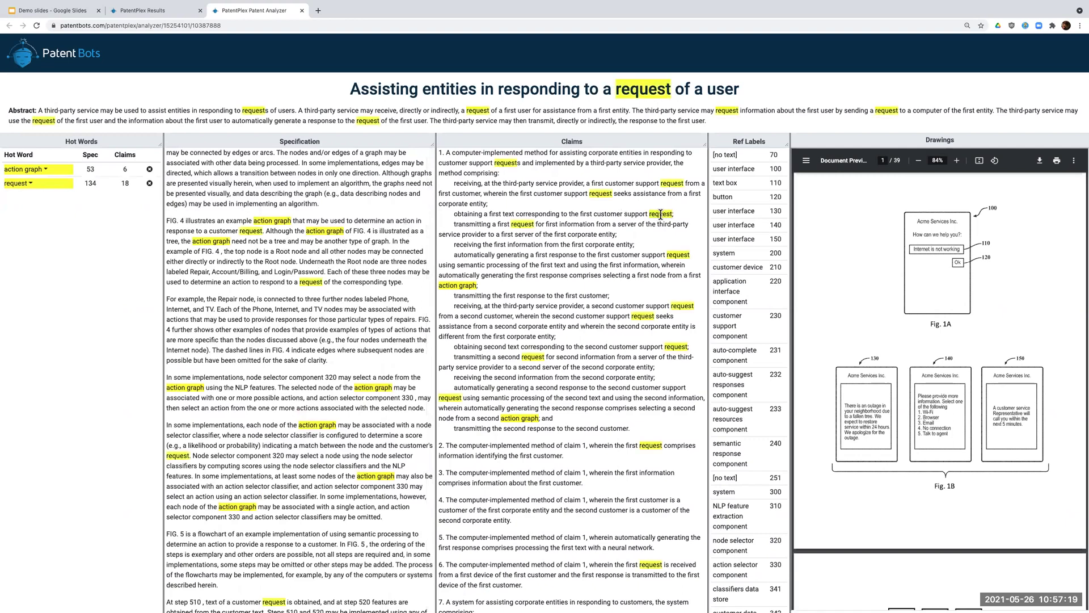
left_click(30, 184)
left_click(15, 212)
double_click(610, 235)
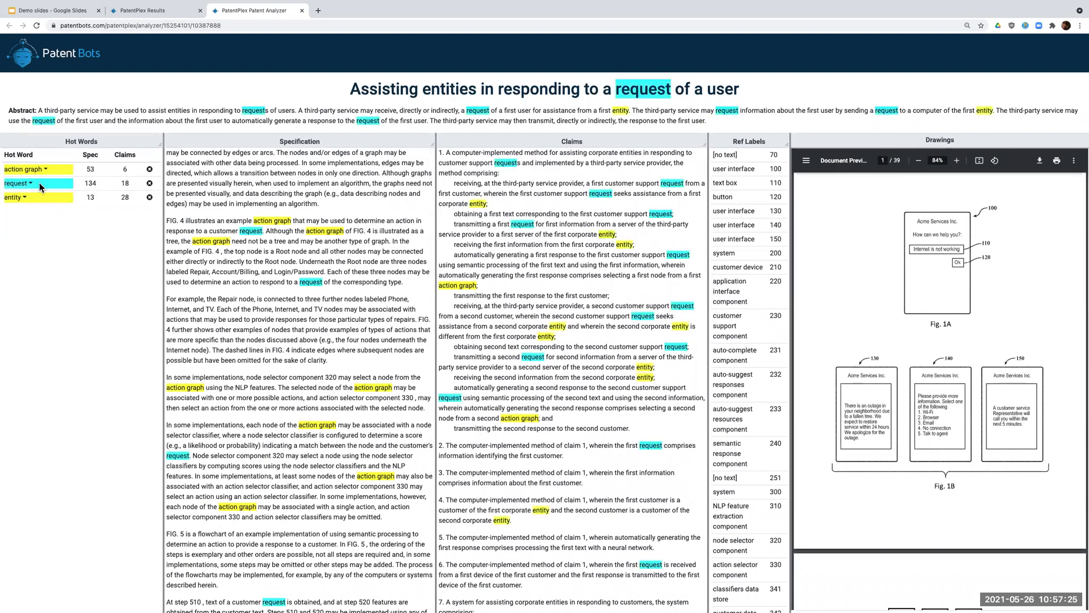
left_click(24, 197)
left_click(10, 232)
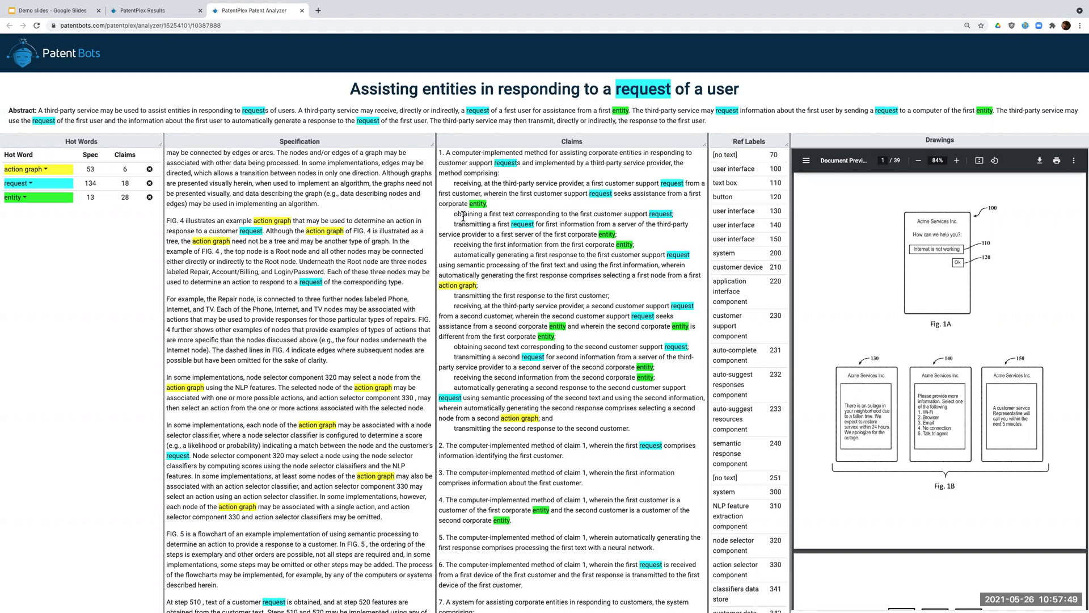
scroll(320, 263, "down", 3)
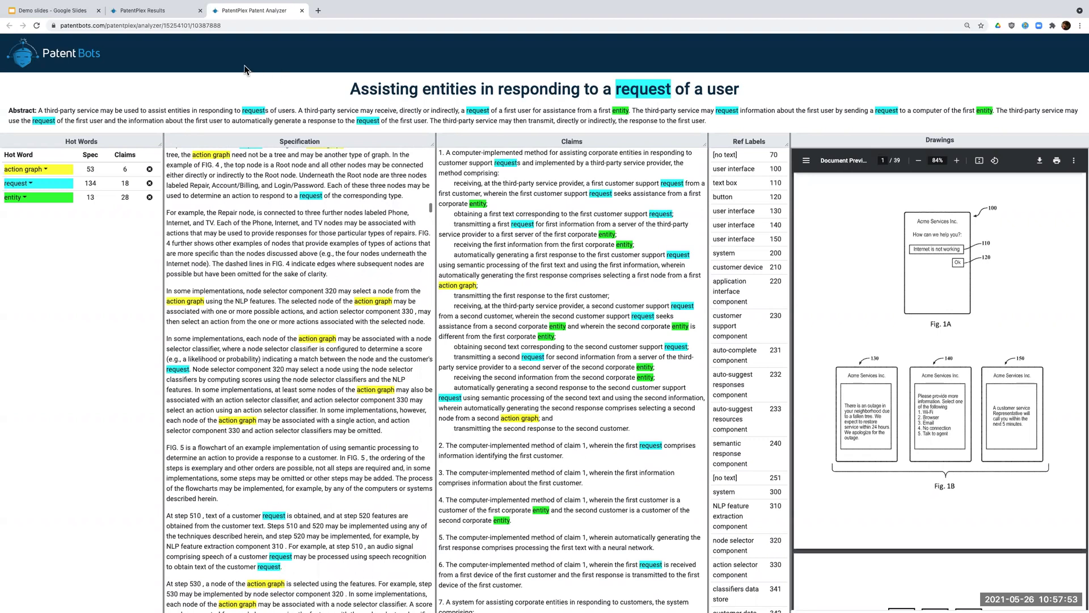
Leave full screen, download the claim chart from the patent's results page, and open it in Word.
mouse_move(64, 7)
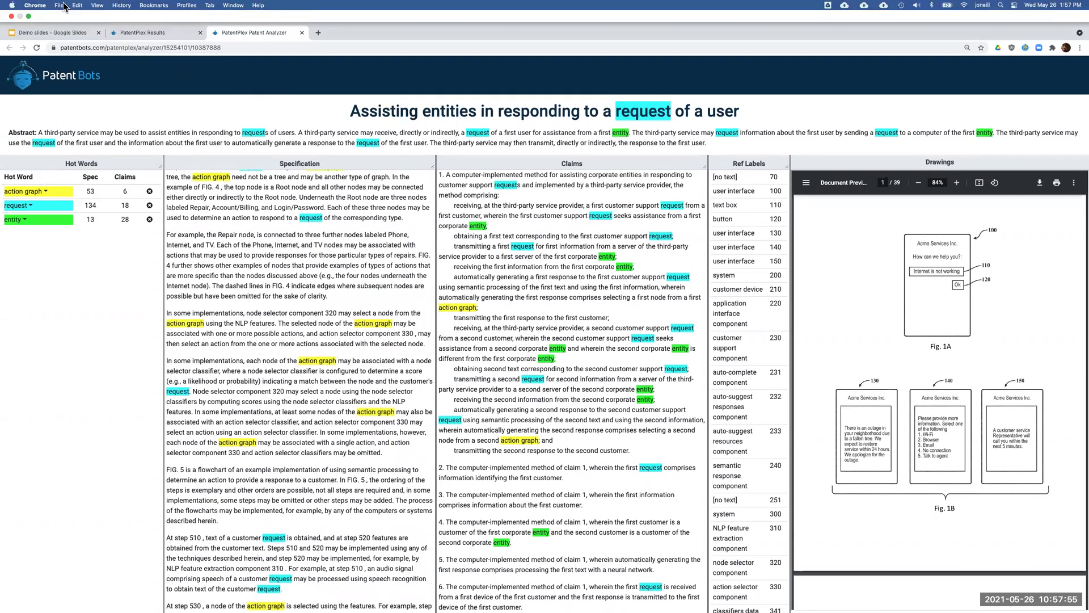
left_click(28, 18)
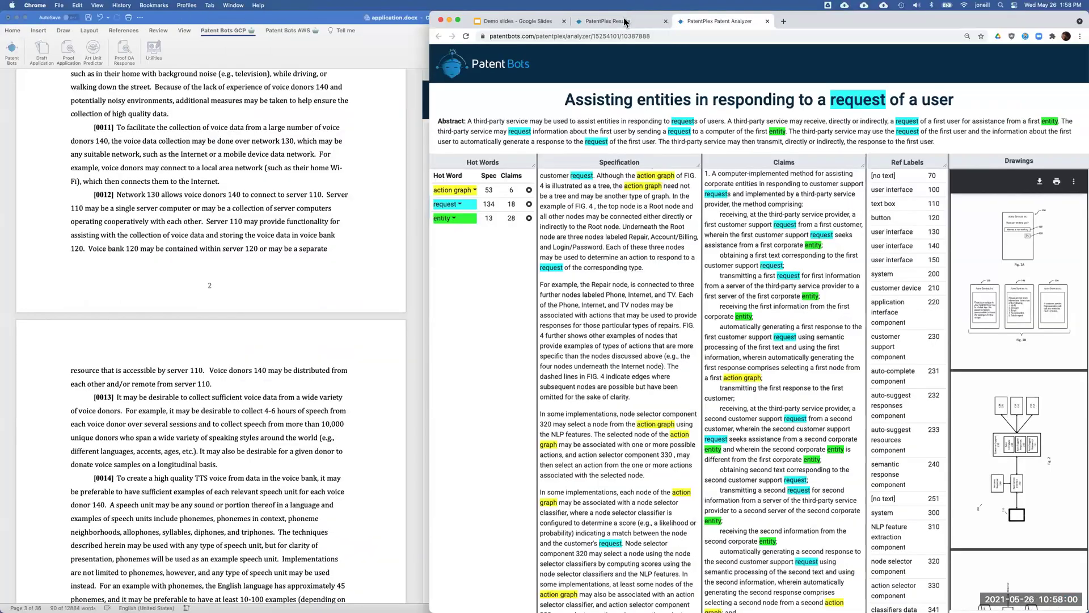
left_click(624, 21)
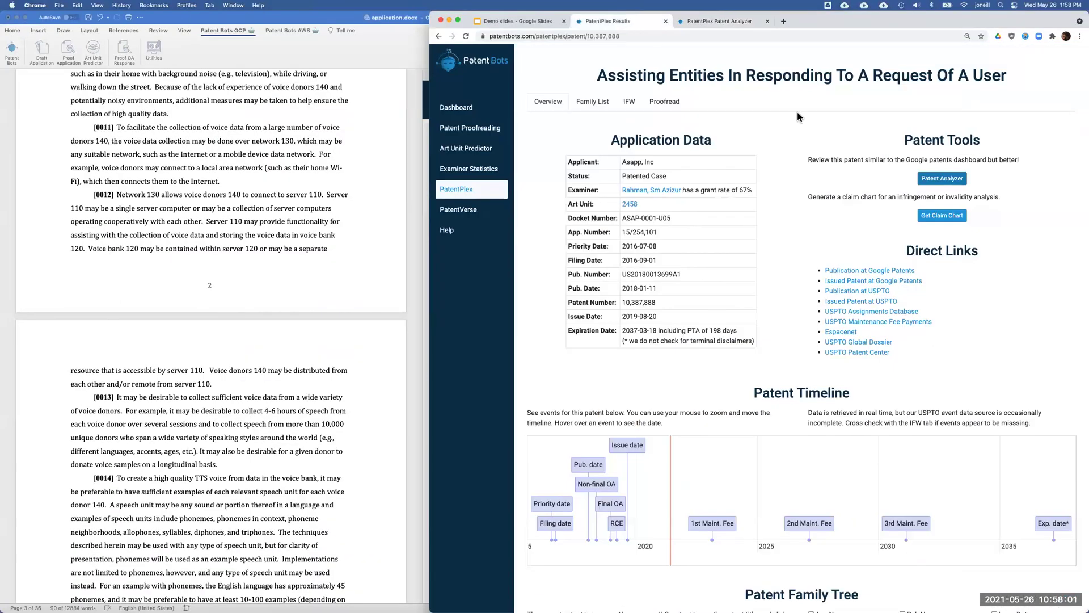
left_click(938, 222)
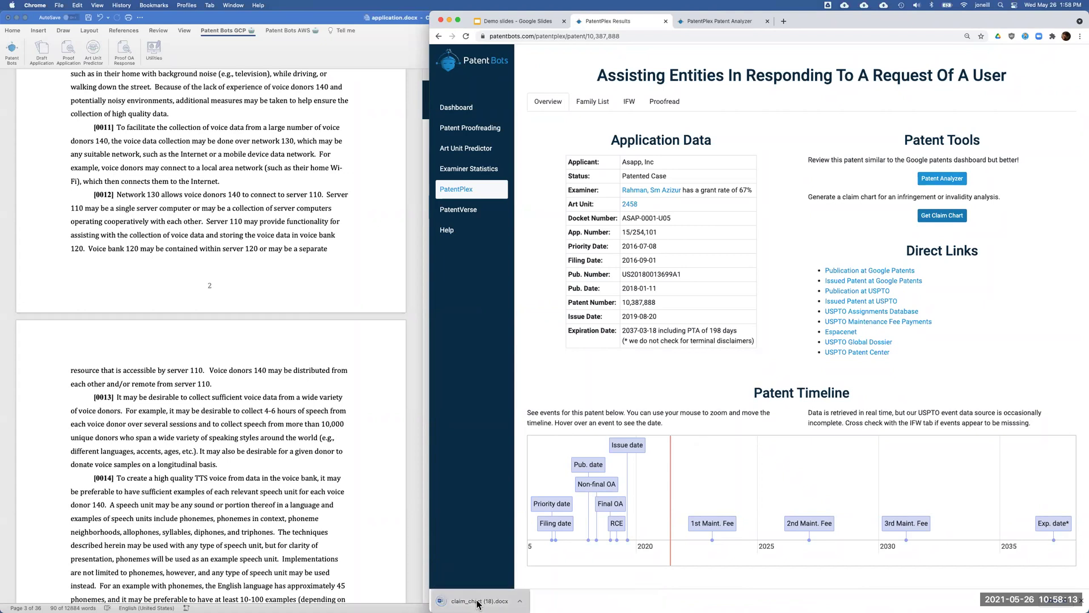
left_click(478, 603)
Place the claim chart window beside the browser's patent tools and stretch it down to the screen's lower edge.
left_click_drag(946, 101, 376, 18)
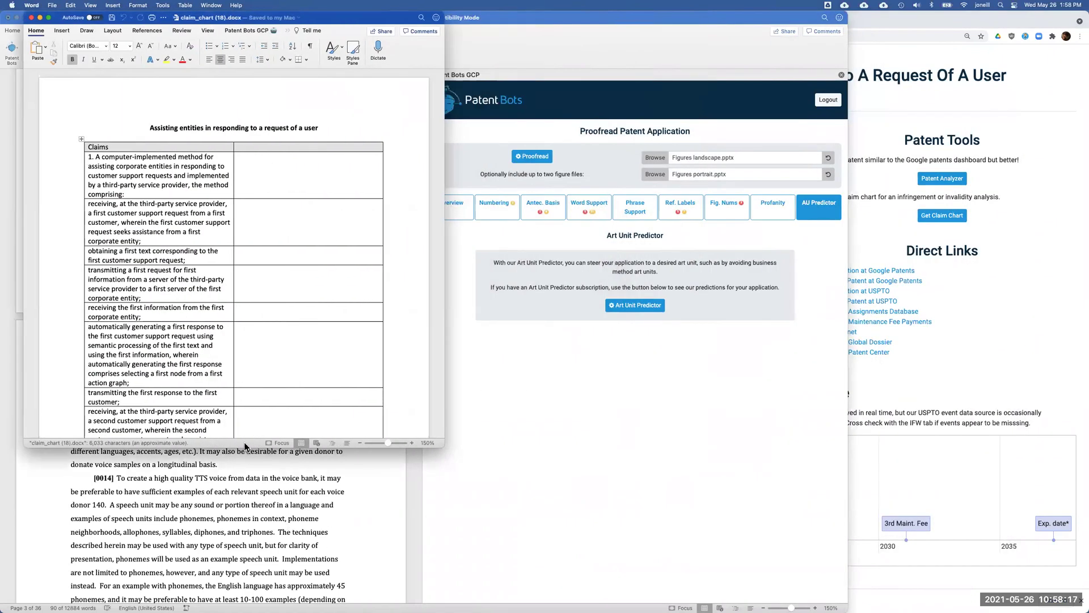
left_click_drag(244, 446, 244, 611)
left_click(1018, 388)
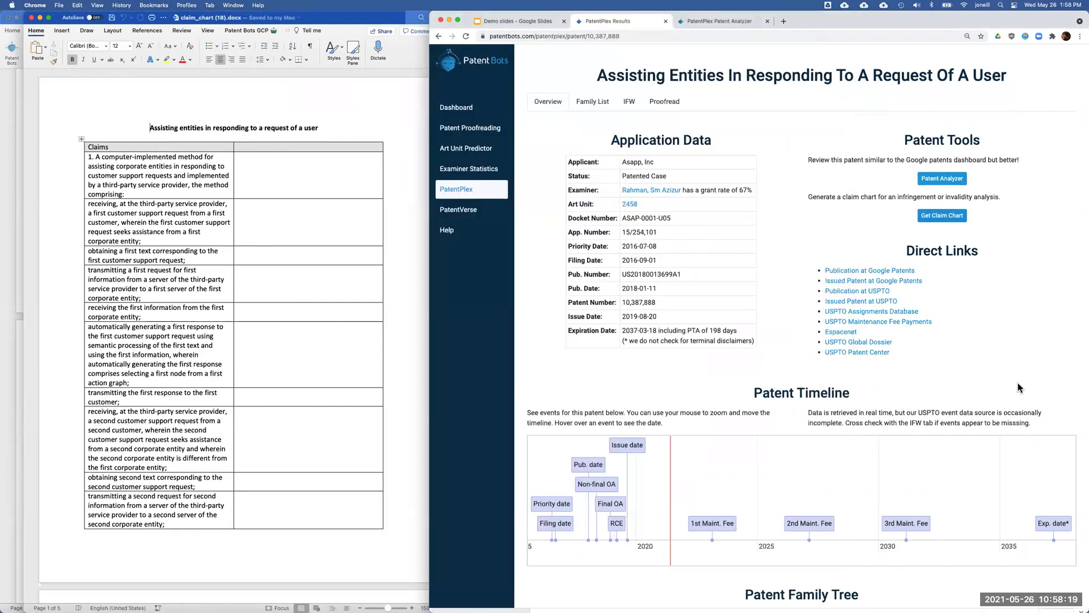
left_click(256, 183)
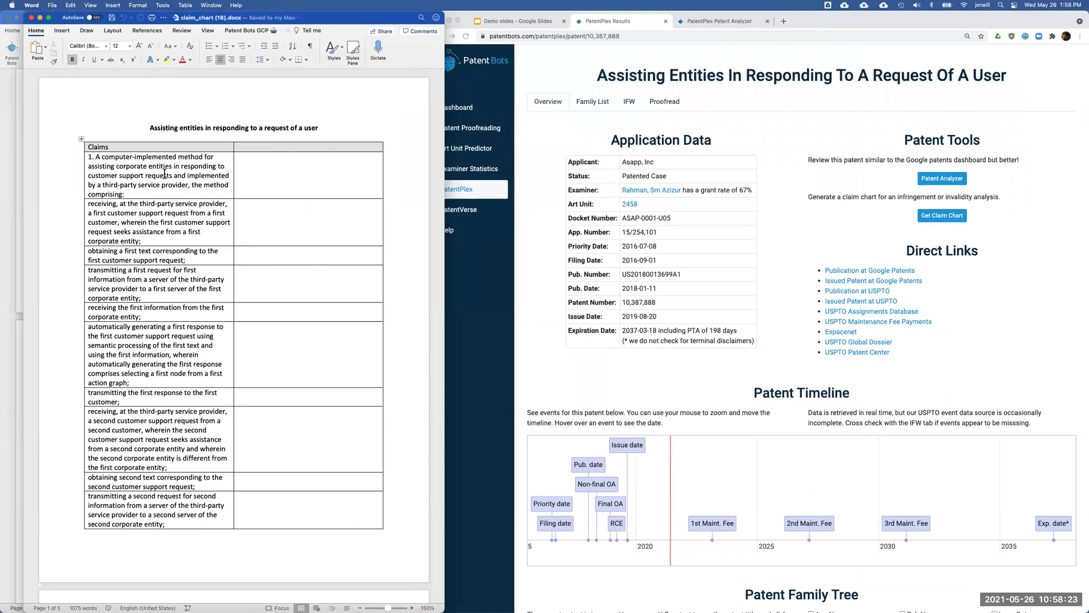
Review the claim chart's rows of claim limitations through to the later claims, and close the document.
triple_click(153, 218)
left_click(161, 256)
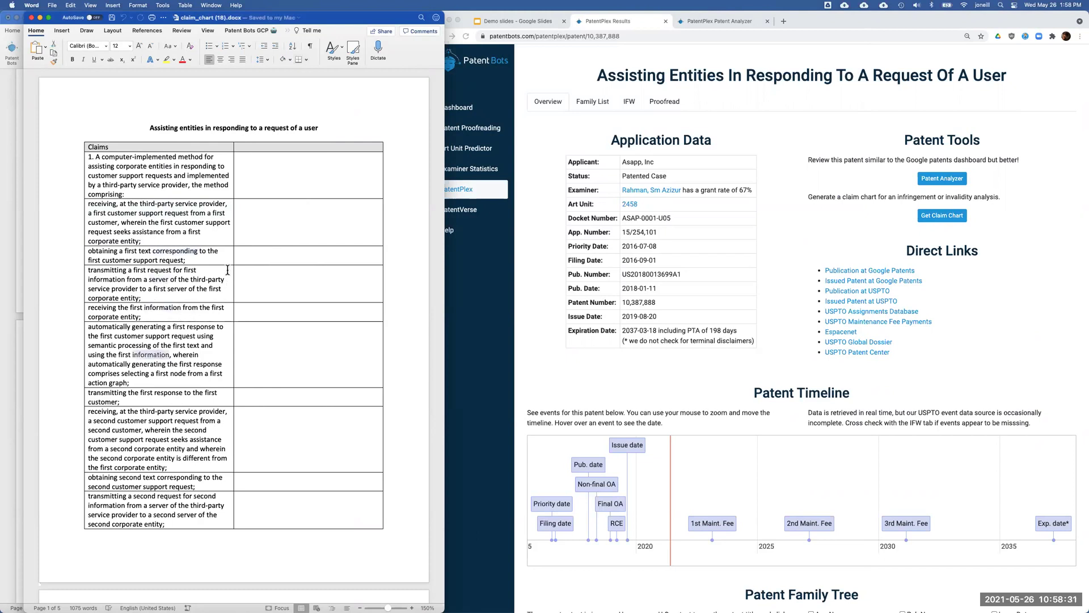
scroll(182, 264, "down", 7)
scroll(182, 264, "down", 20)
scroll(182, 264, "down", 5)
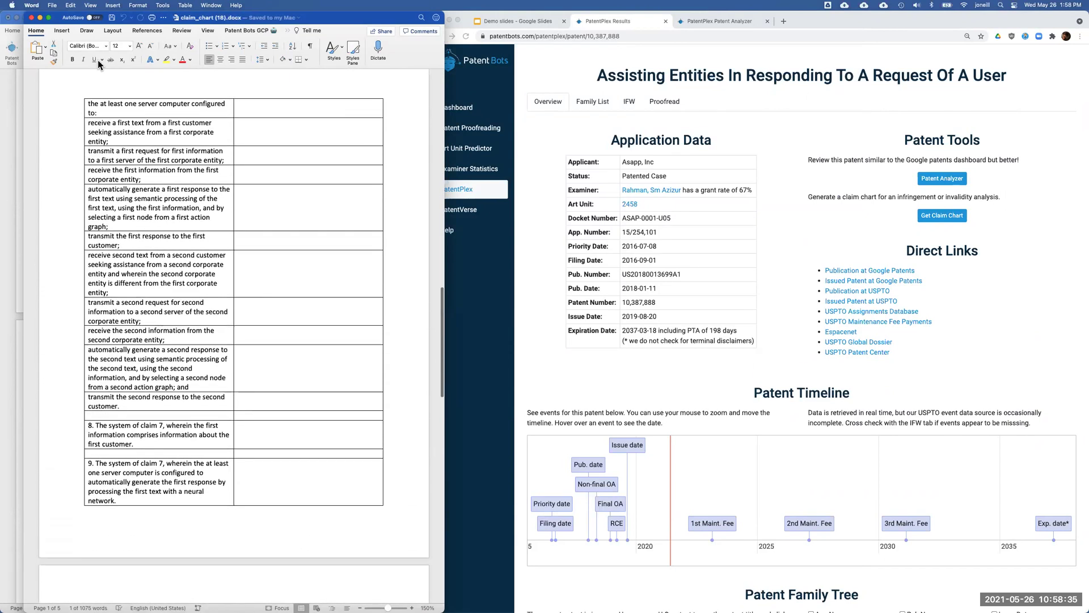
left_click(31, 18)
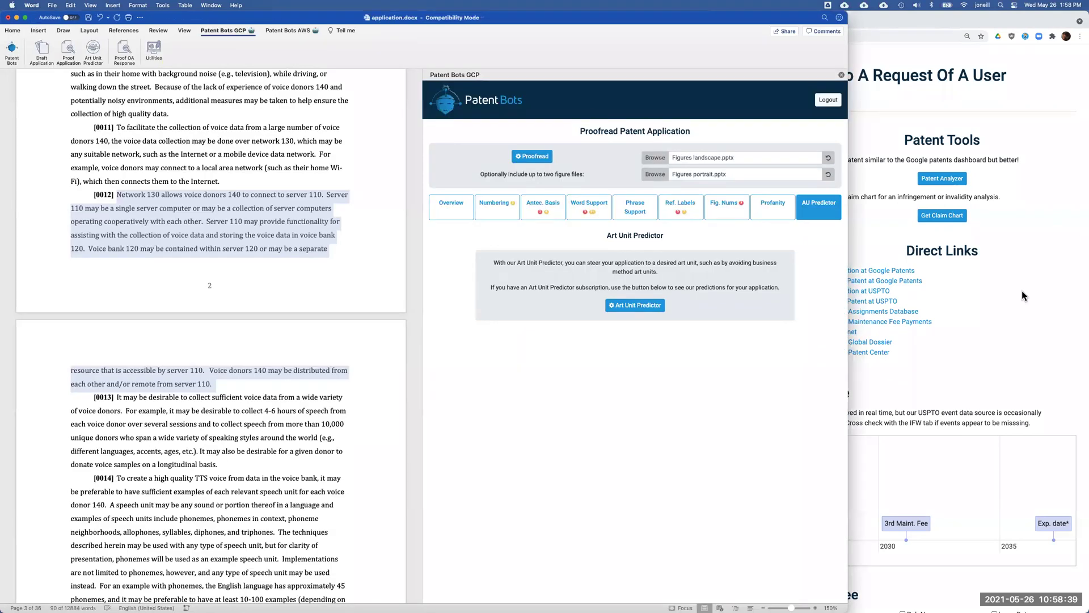
Open the USPTO Assignments Database and USPTO Maintenance Fee Payments direct links for the patent in new browser tabs.
left_click(1022, 290)
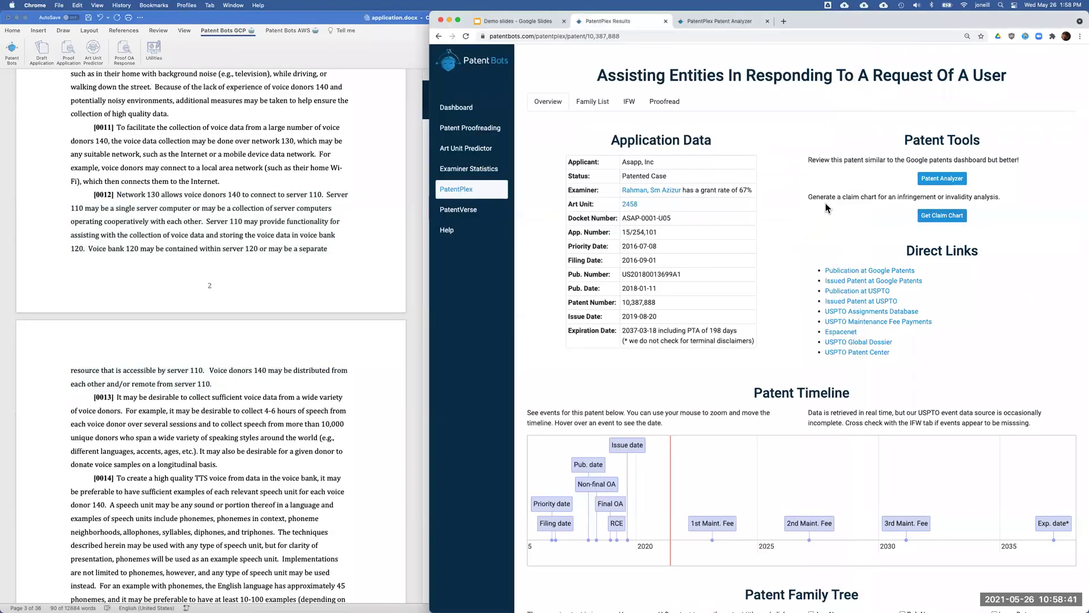
scroll(906, 251, "down", 1)
left_click_drag(906, 244, 986, 267)
scroll(987, 267, "up", 1)
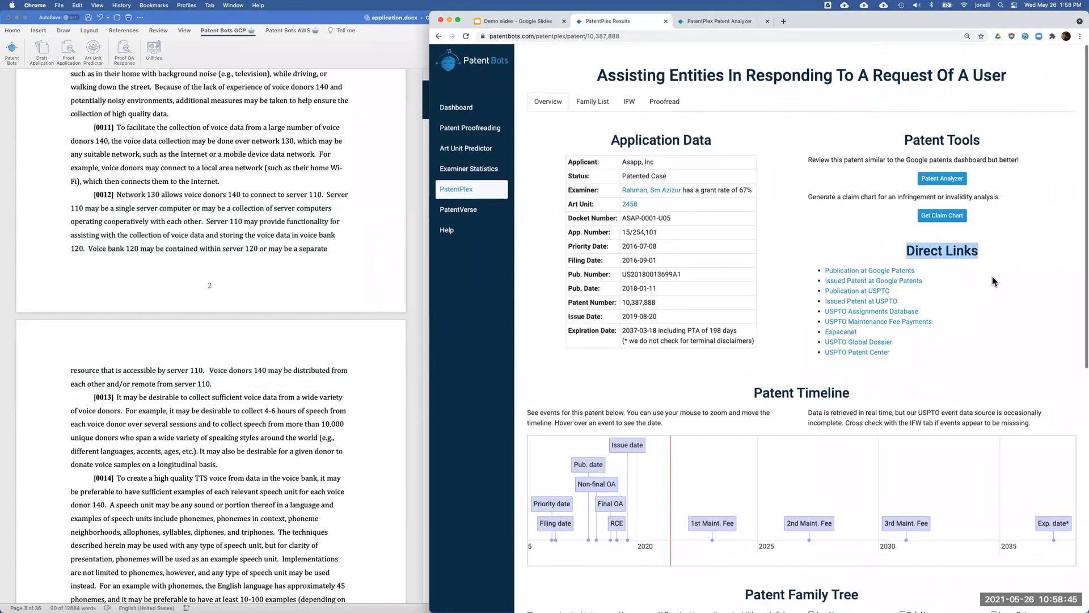
right_click(875, 315)
left_click(881, 319)
right_click(870, 324)
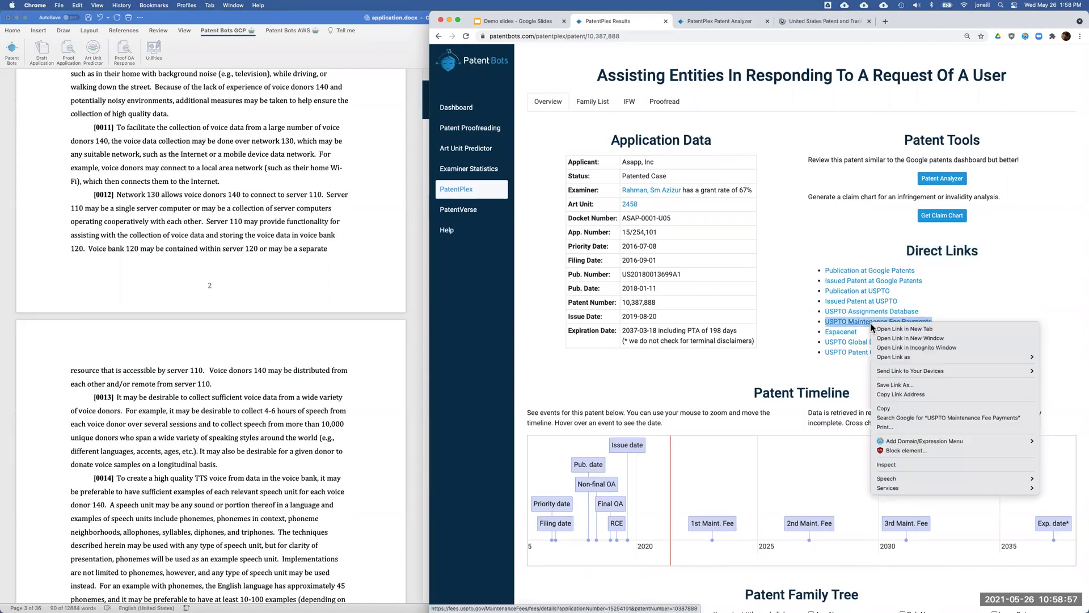
left_click(885, 330)
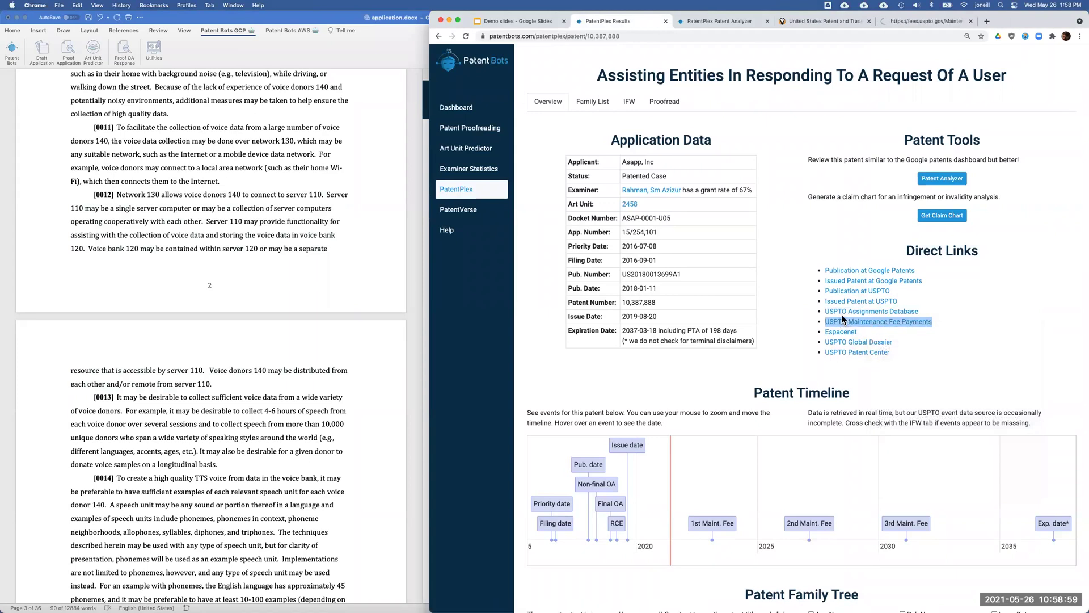
left_click(809, 316)
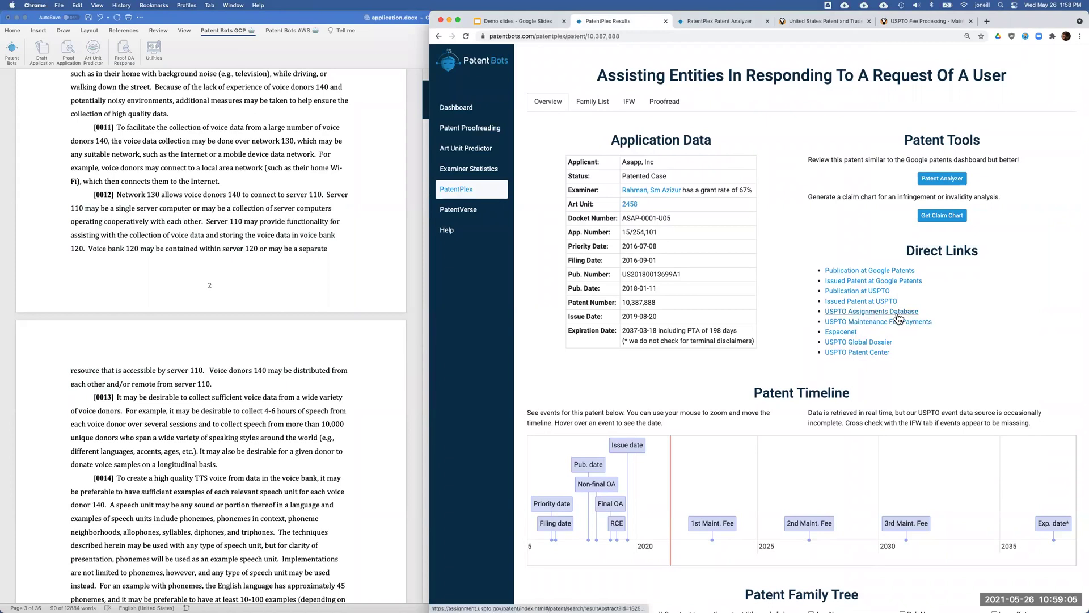
View the patent's USPTO assignment record and its maintenance fee details, and return to the PatentPlex results.
left_click(827, 26)
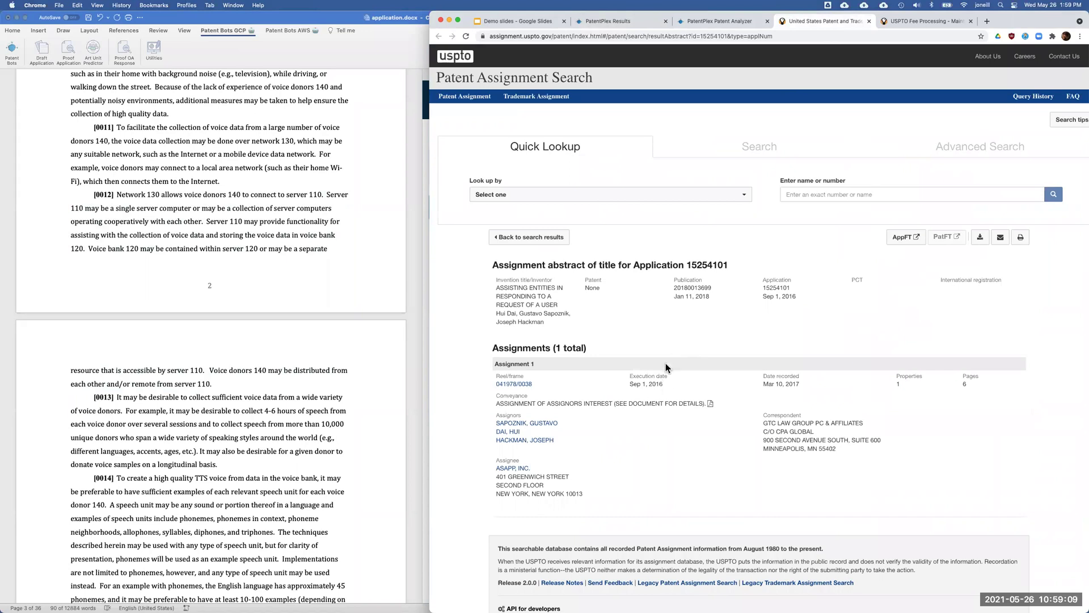
left_click(929, 22)
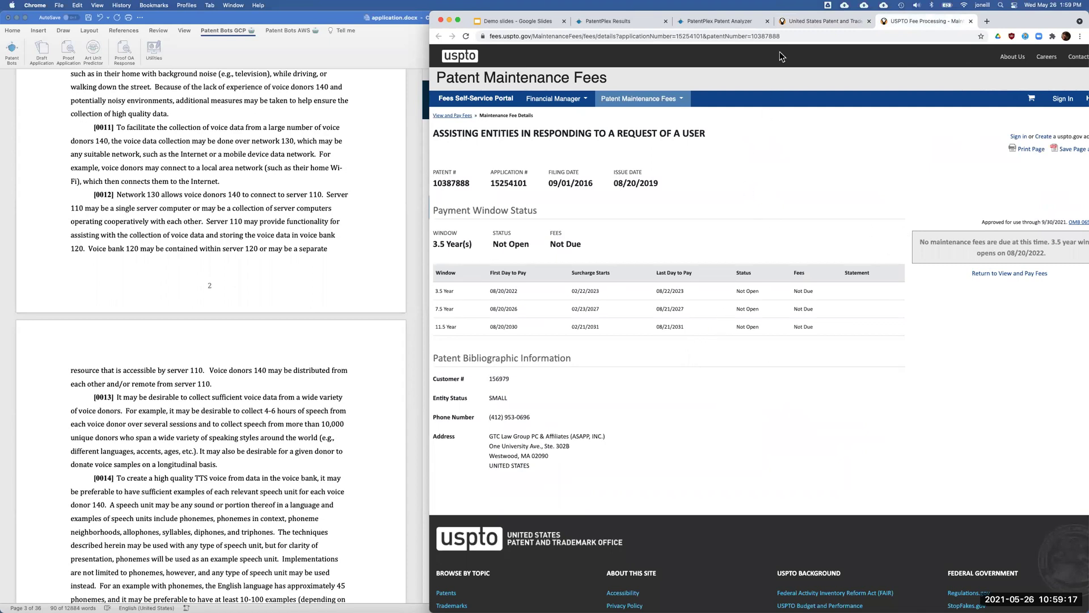
left_click(624, 21)
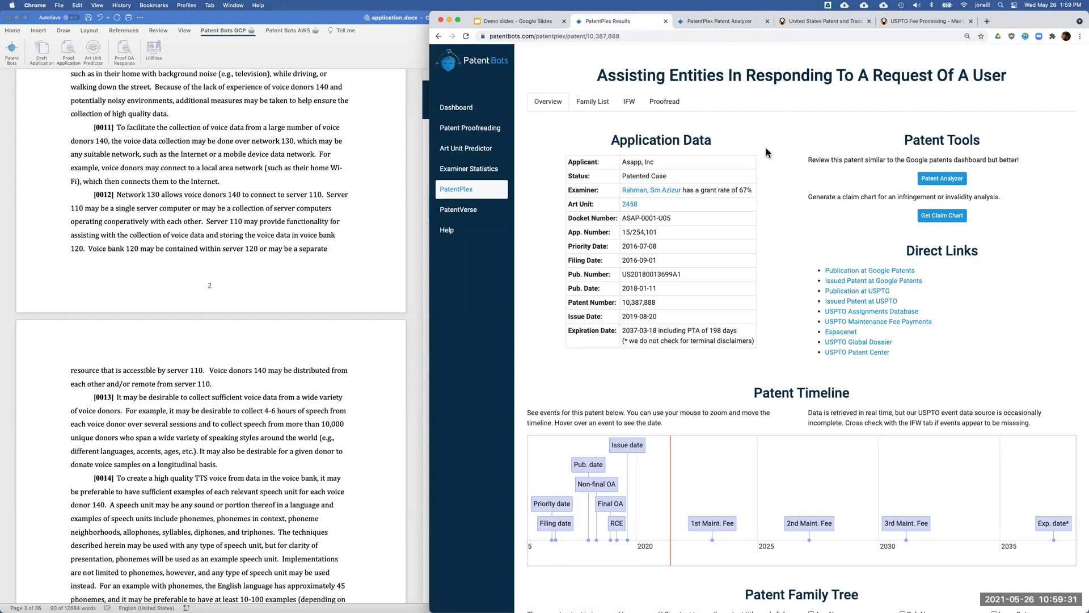
Open the patent's Image File Wrapper and look through its list of documents.
left_click(630, 102)
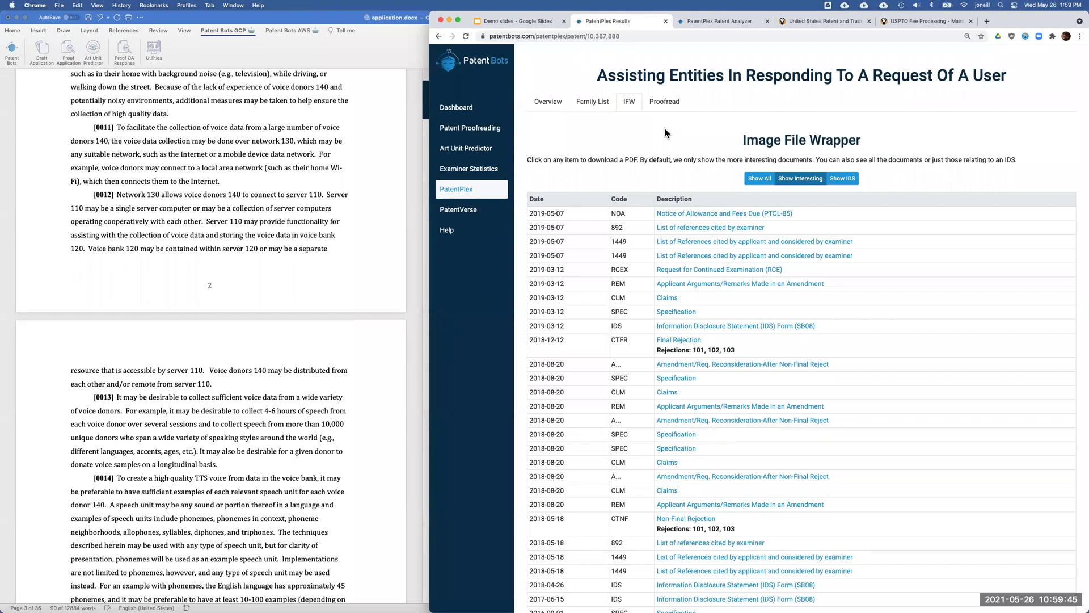
scroll(793, 258, "down", 2)
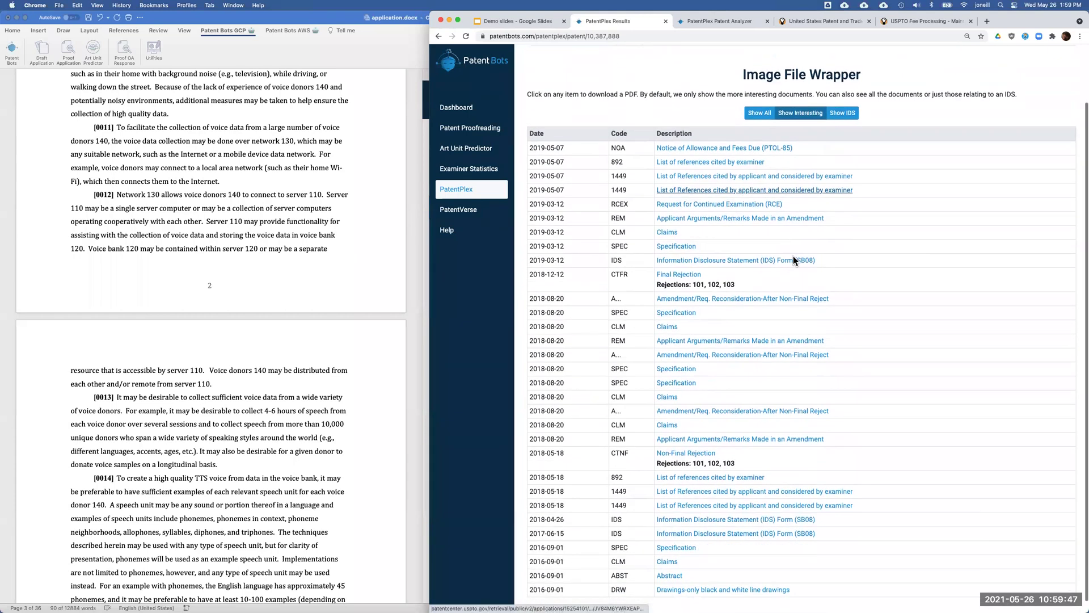
scroll(793, 260, "up", 2)
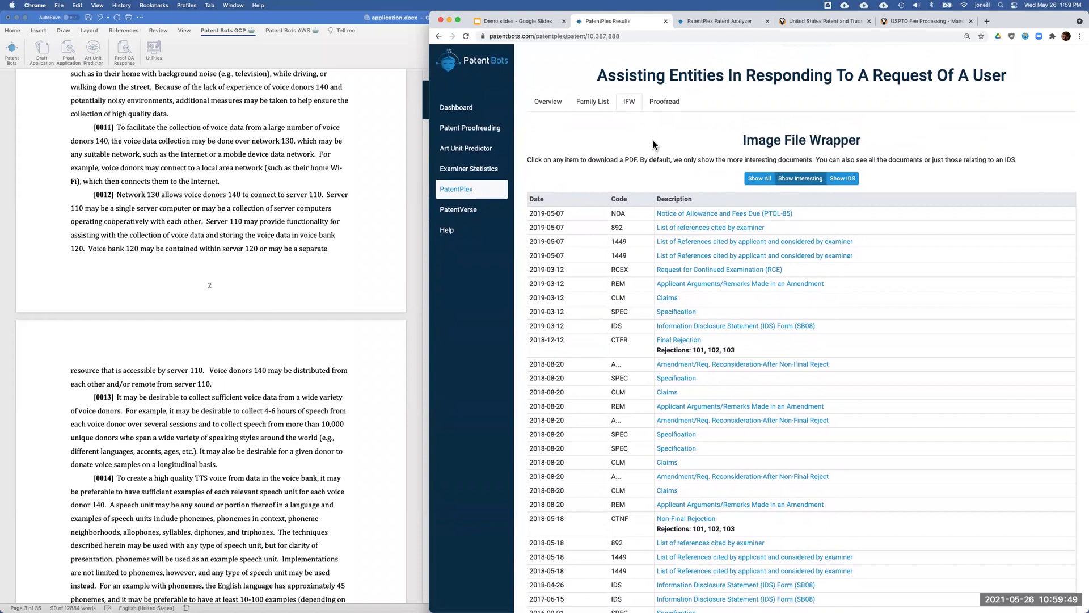
Download and view the Notice of Allowance and Fees Due (PTOL-85), and return to the Image File Wrapper list.
left_click(731, 216)
left_click(493, 600)
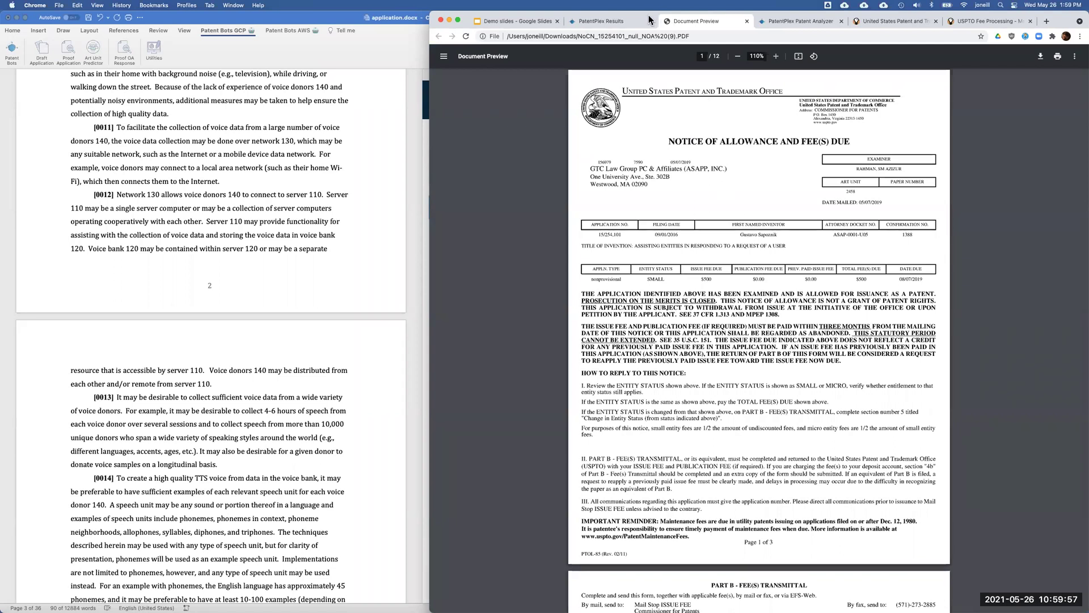
left_click(625, 21)
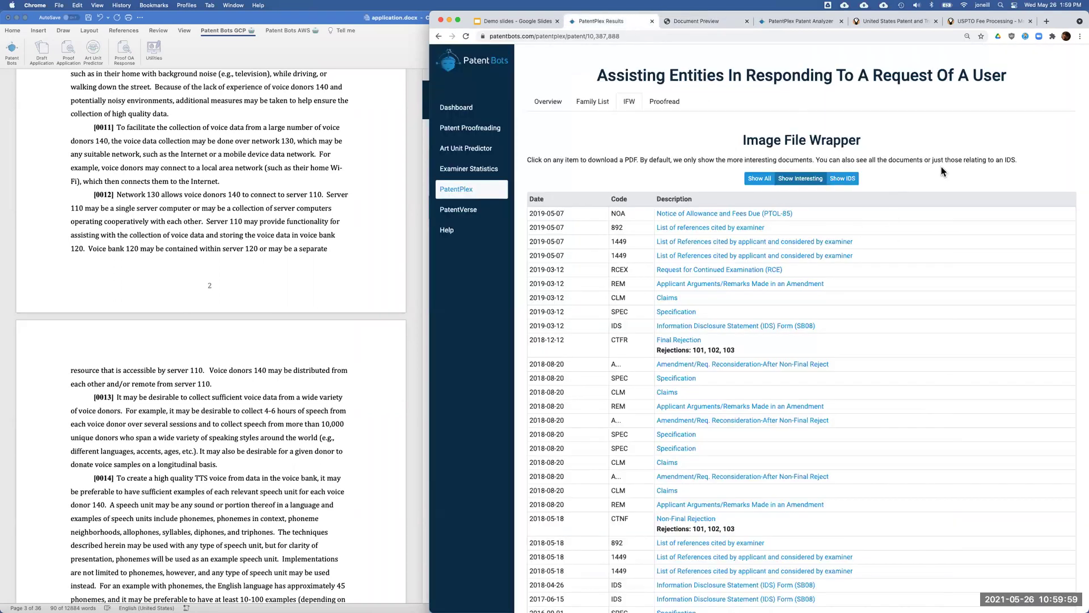
scroll(941, 166, "down", 2)
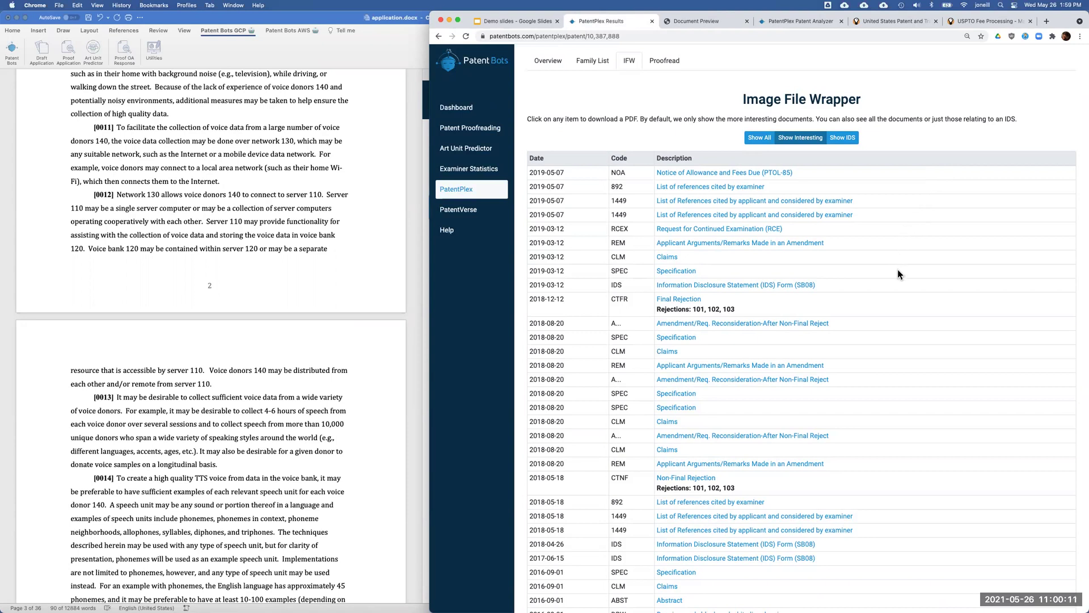
scroll(885, 278, "down", 2)
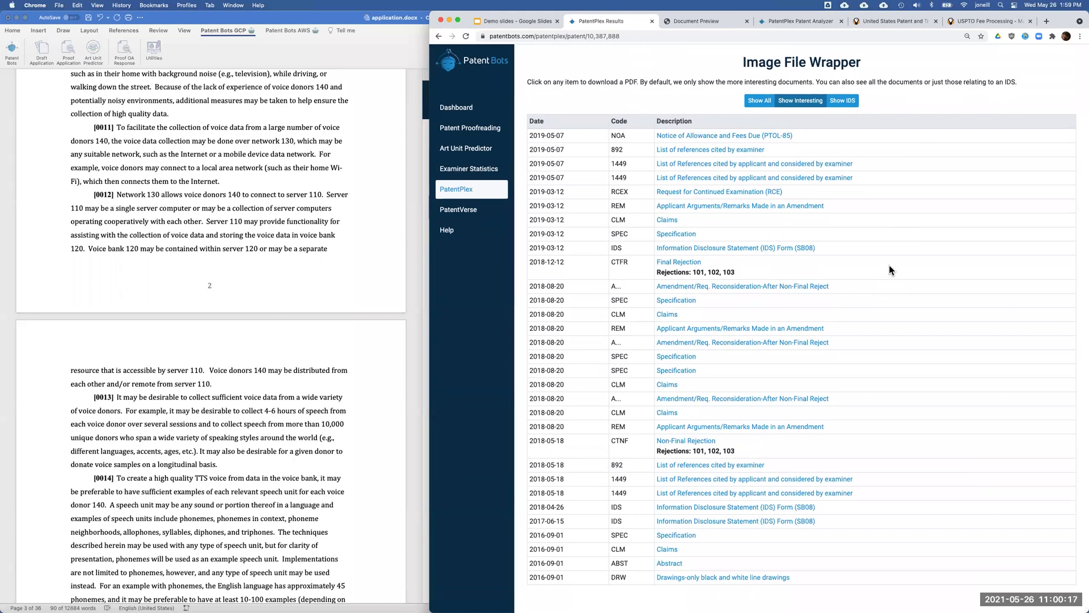
Look through the complete Image File Wrapper list, and compare it with the interesting-only and IDS-only views.
left_click(761, 103)
scroll(792, 177, "down", 15)
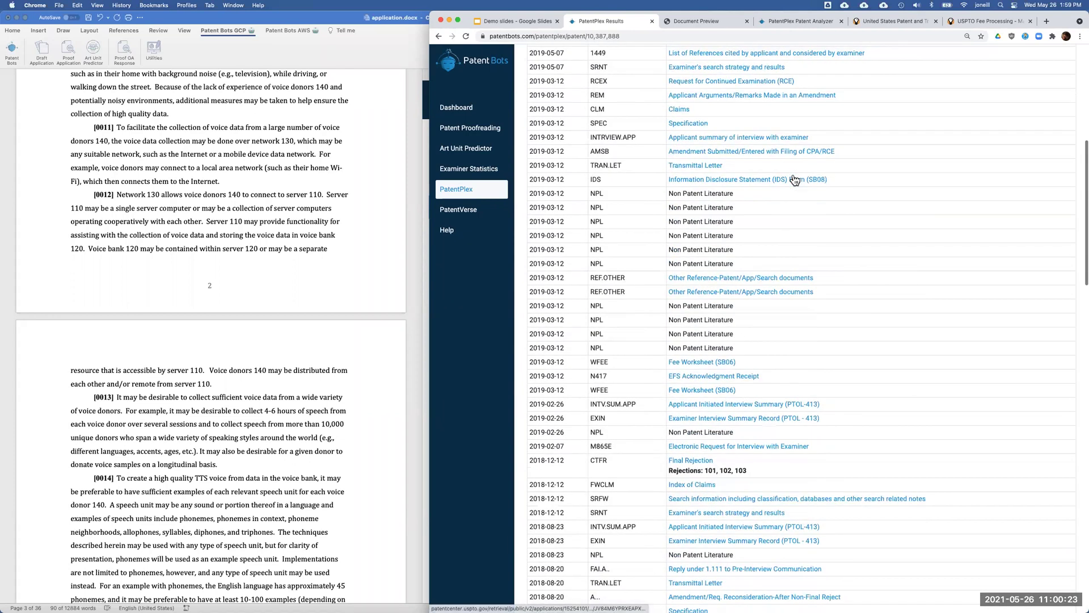
scroll(793, 174, "up", 20)
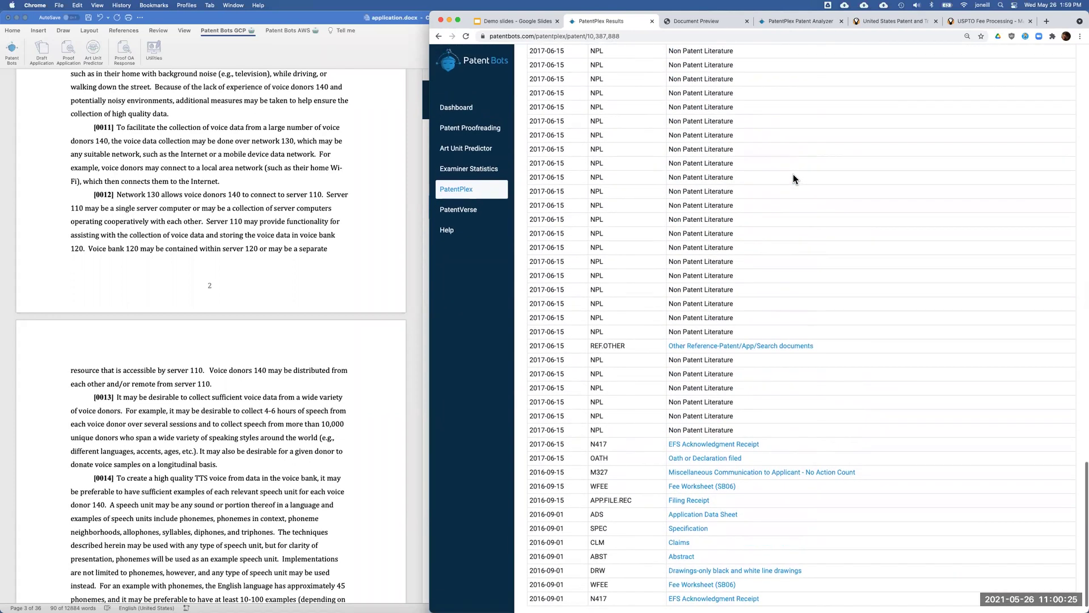
left_click(804, 184)
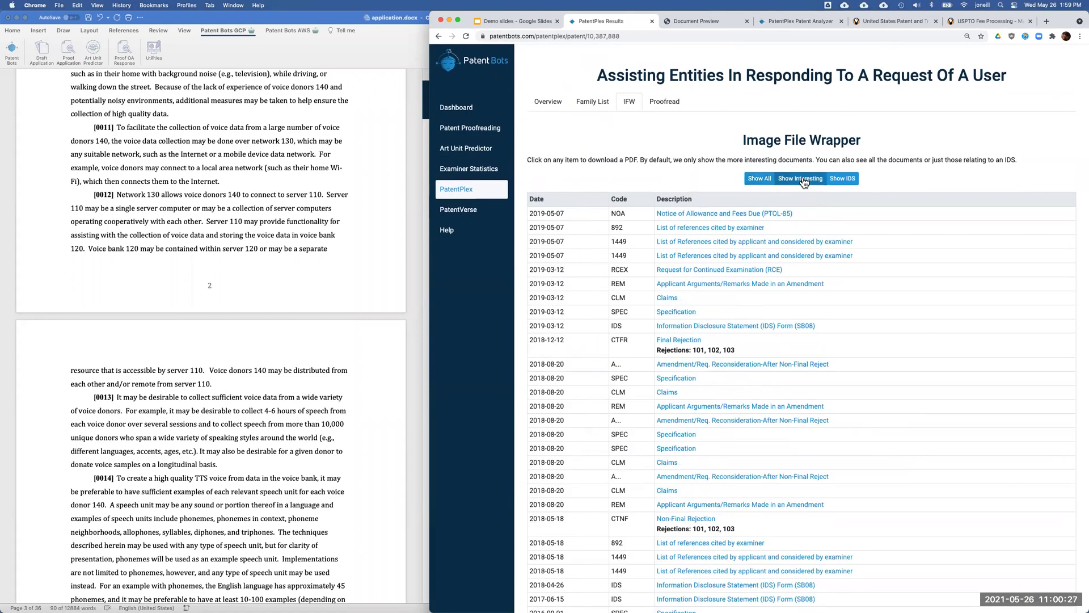
left_click(843, 179)
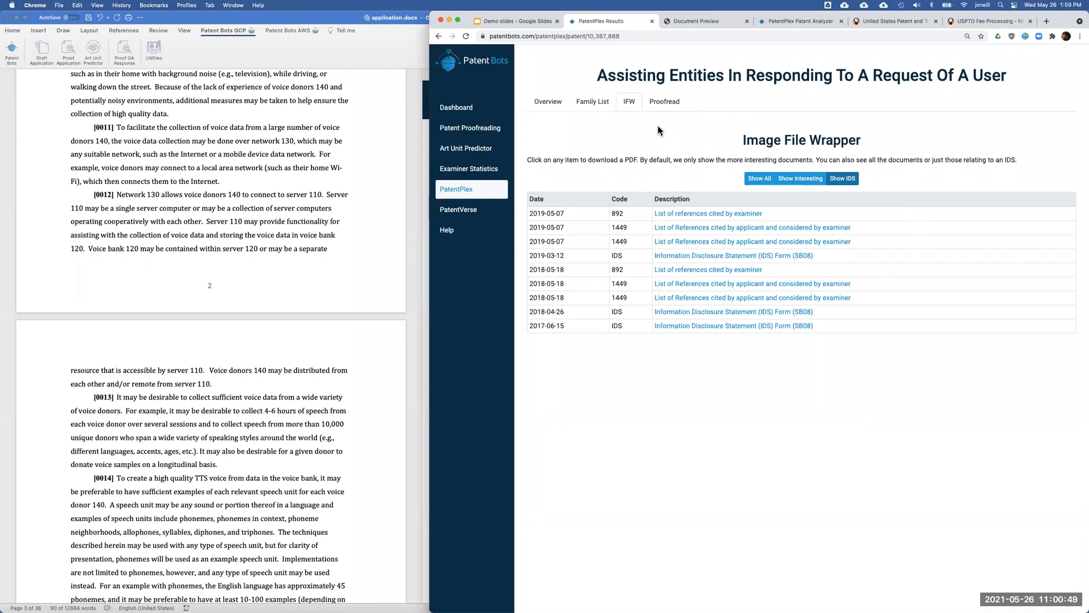
Proofread the patent with GCP, and return from the proofreading results to the PatentPlex results.
left_click(664, 103)
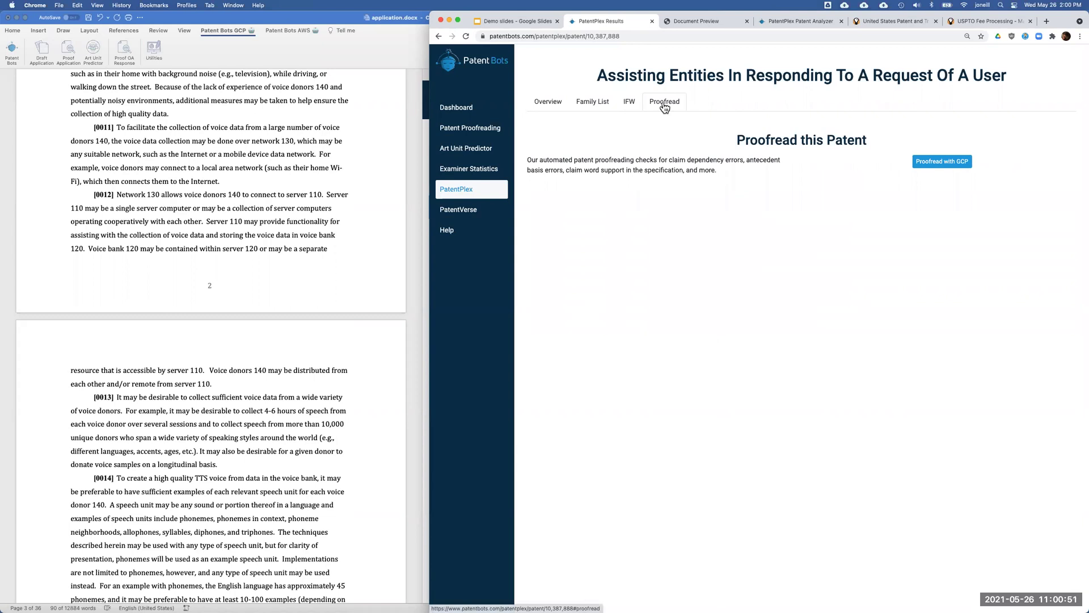
left_click(943, 162)
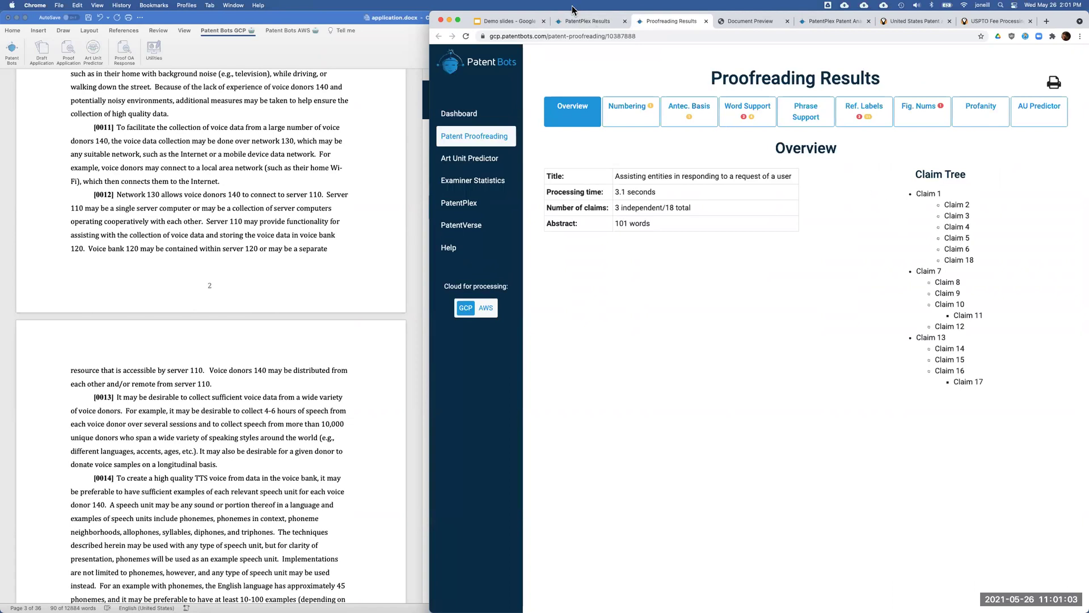
left_click(583, 22)
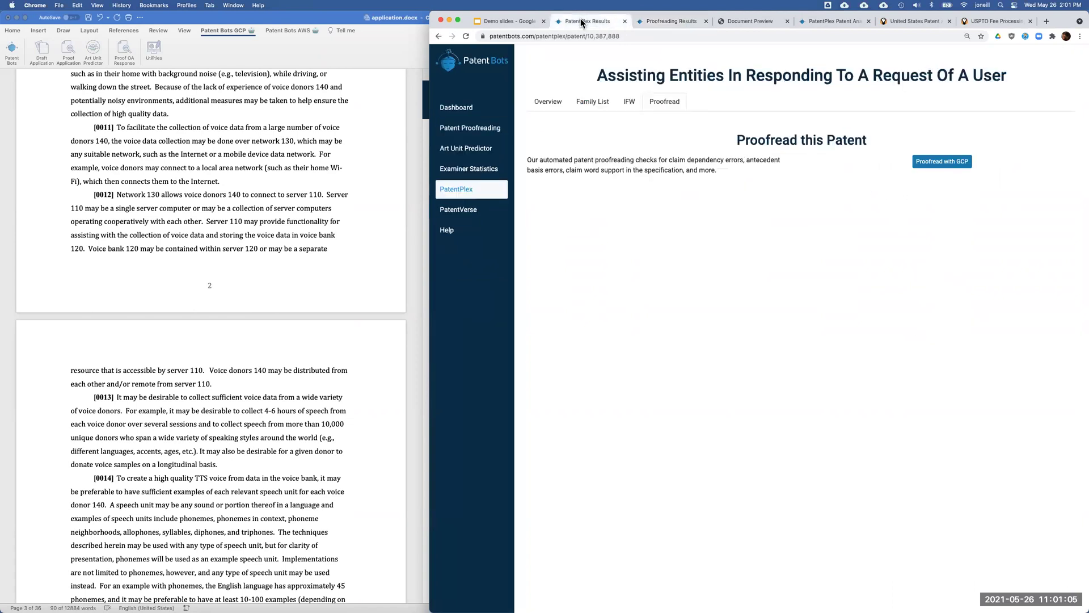